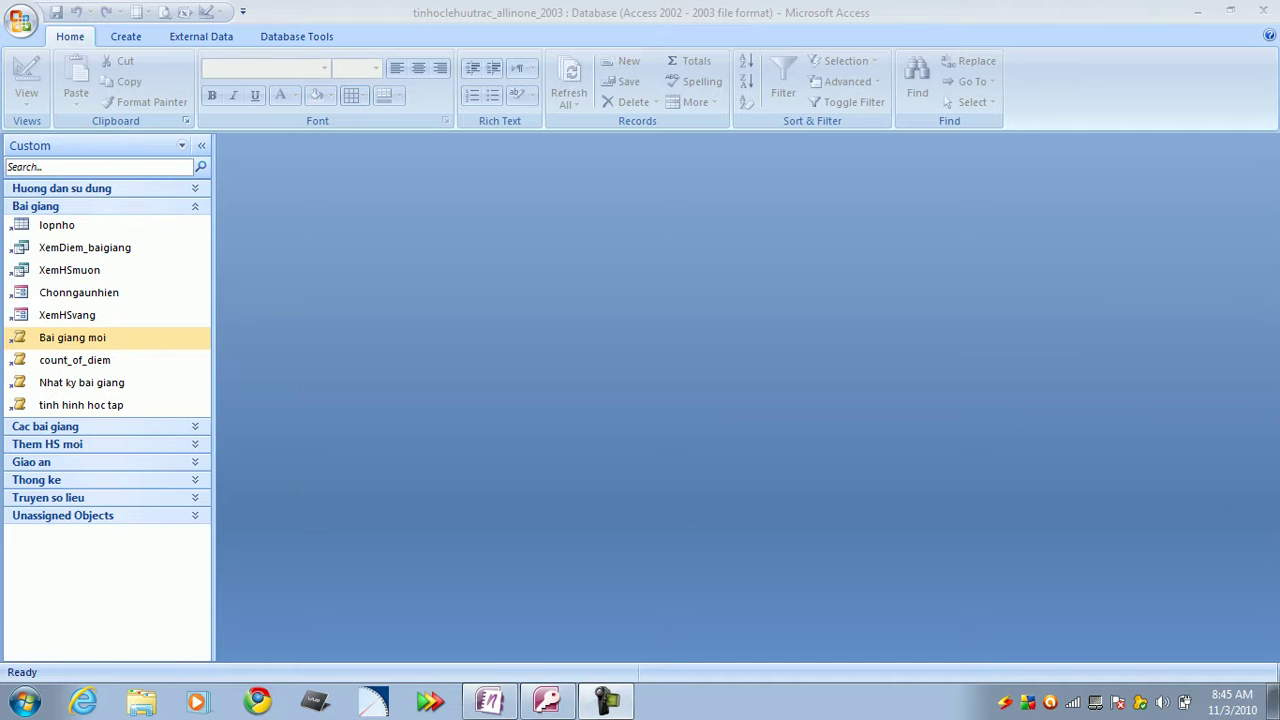
Start a new lesson record by running the Bai giang moi macro.
double_click(72, 337)
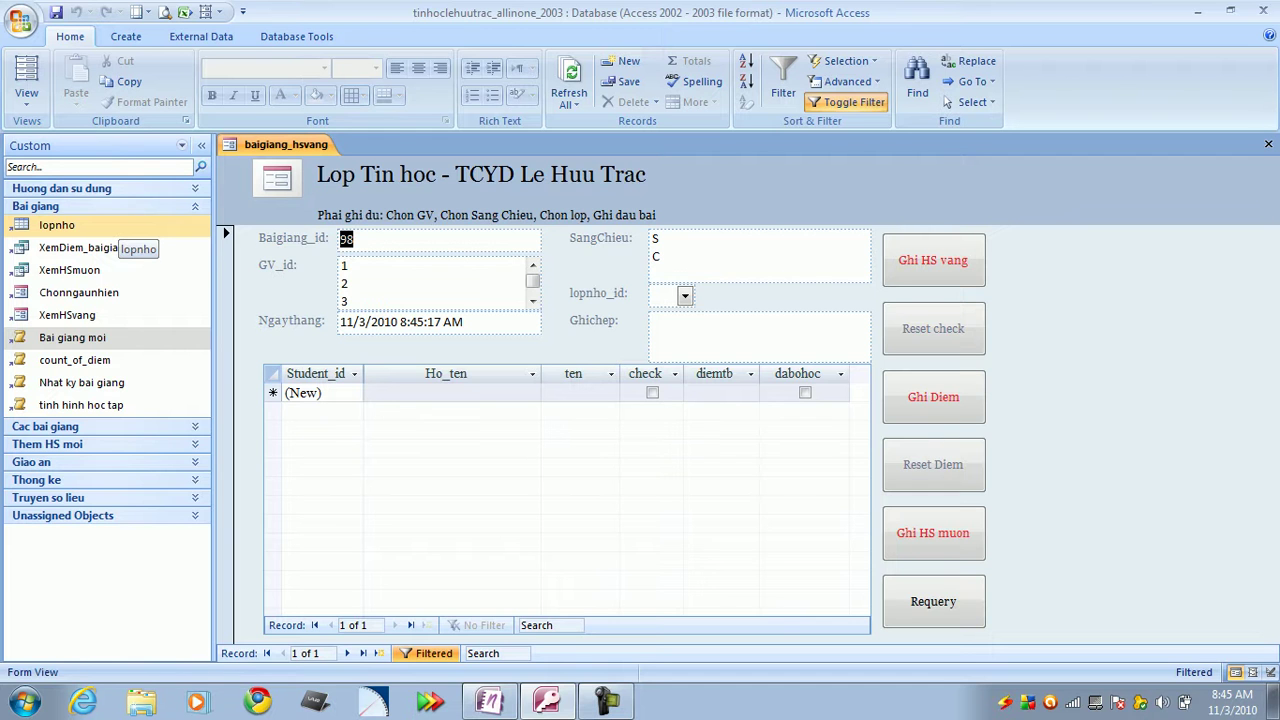
Review the class codes and class names in the lopnho table from the first record to the last, and close the table.
double_click(118, 226)
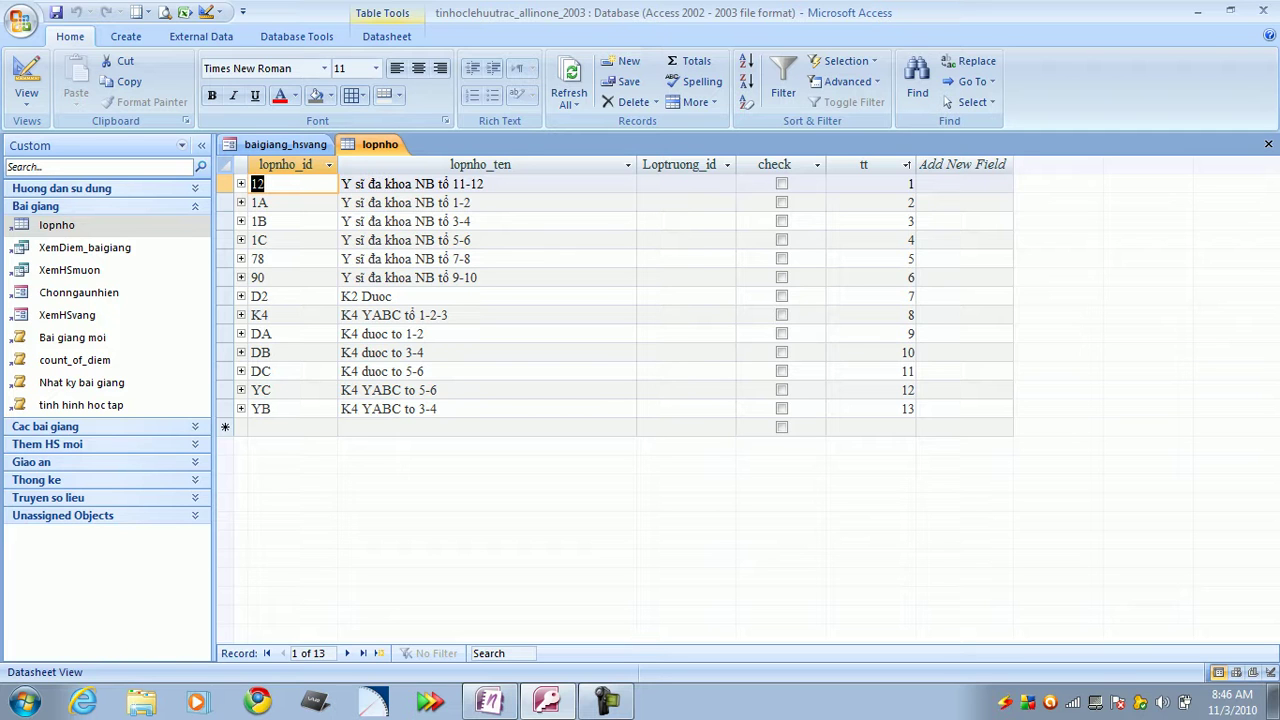
key(Down)
key(Down)
key(Down)
key(Down)
key(Down)
key(Down)
key(Down)
key(Down)
key(Down)
key(Down)
key(Down)
key(Down)
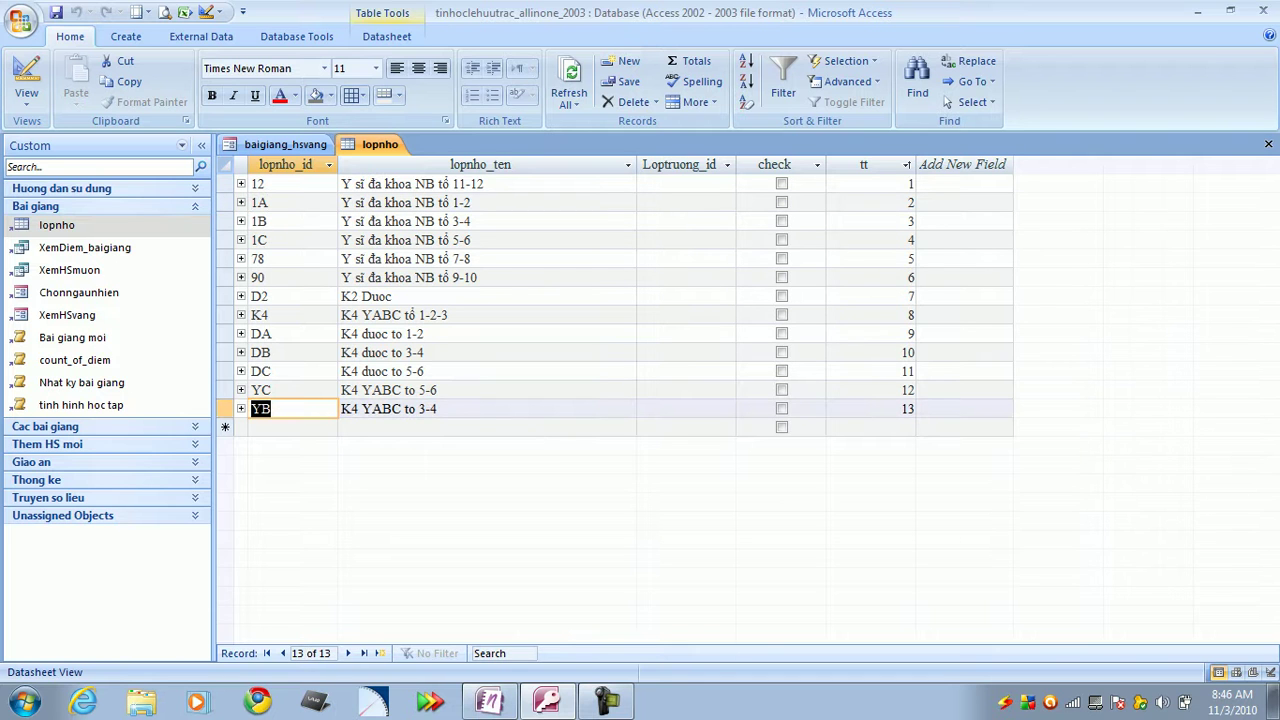
key(Up)
key(Up)
key(Up)
key(Up)
key(Up)
key(Up)
key(Up)
key(Up)
key(Up)
key(Up)
key(Up)
key(Up)
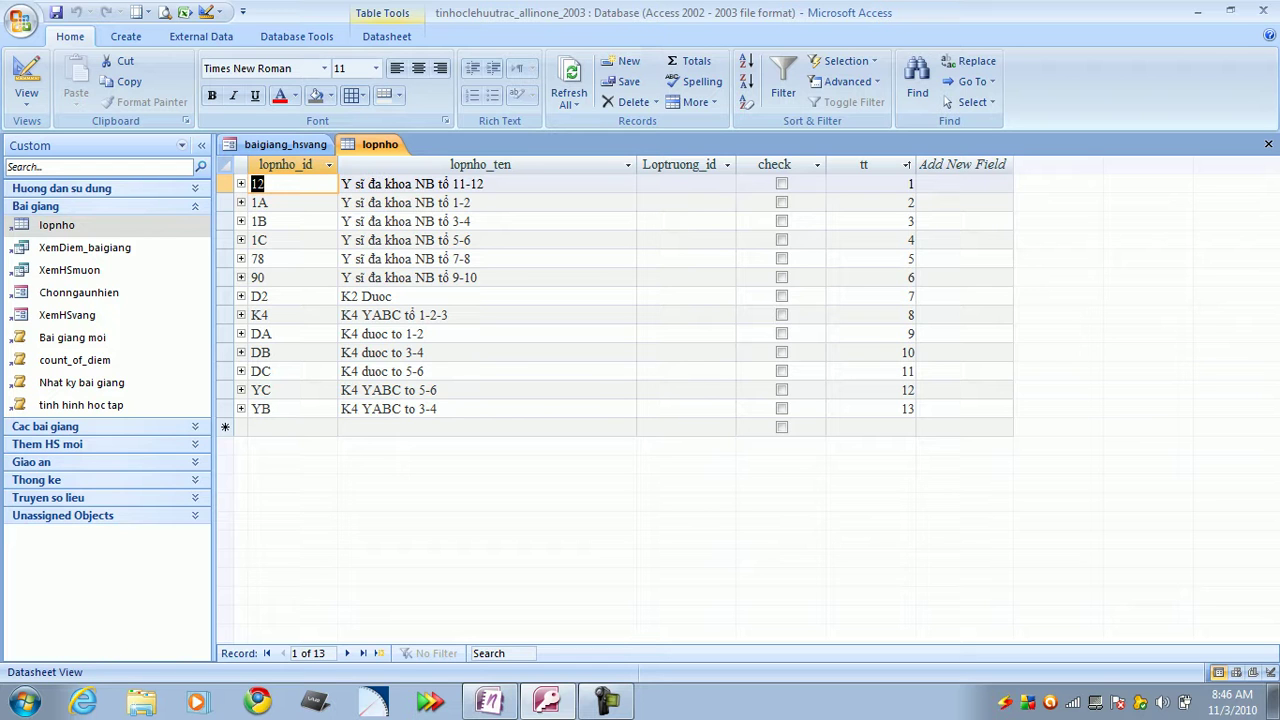
key(Down)
key(Down)
key(Down)
key(Down)
key(Down)
key(Down)
key(Down)
key(Down)
key(Down)
key(Down)
key(Down)
key(Down)
key(Up)
key(Up)
key(Up)
key(Up)
key(Up)
key(Up)
key(Up)
key(Up)
key(Up)
key(Up)
key(Up)
key(Up)
click(1268, 144)
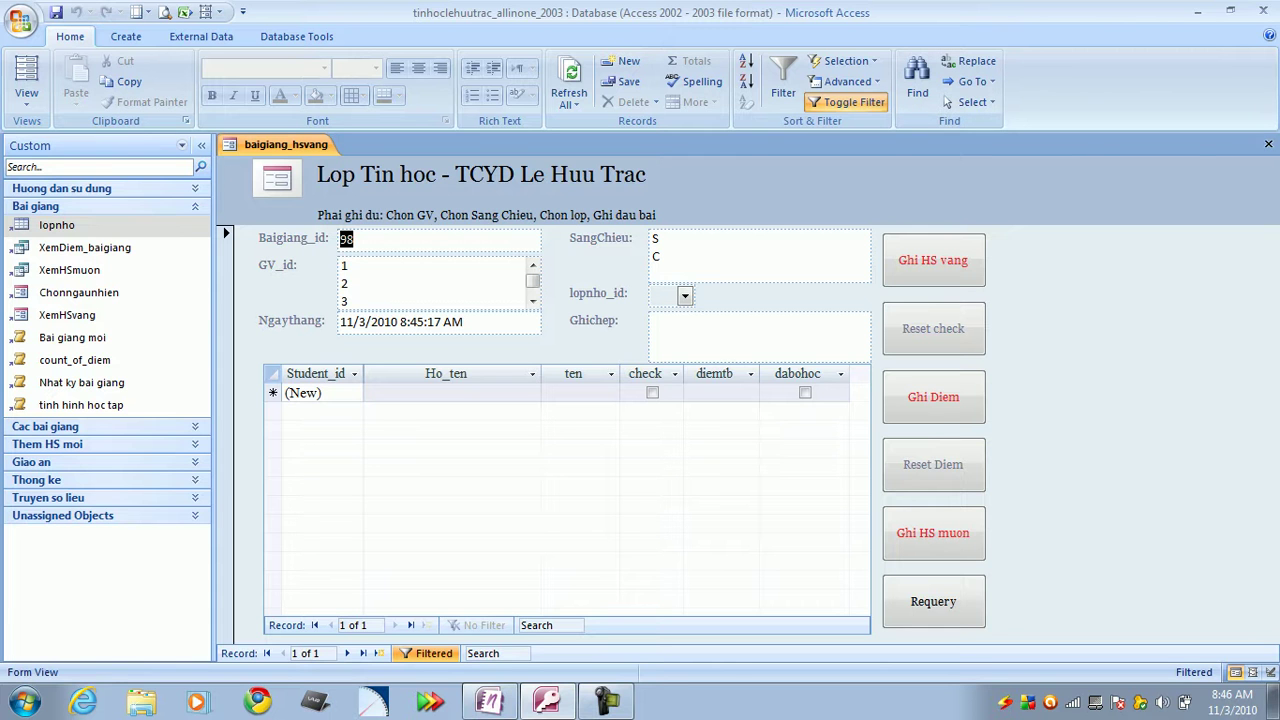
Fill in the lesson with GV_id 3, SangChieu C, the note "E2: Cong thuc va ham so" and lopnho_id YC.
click(400, 265)
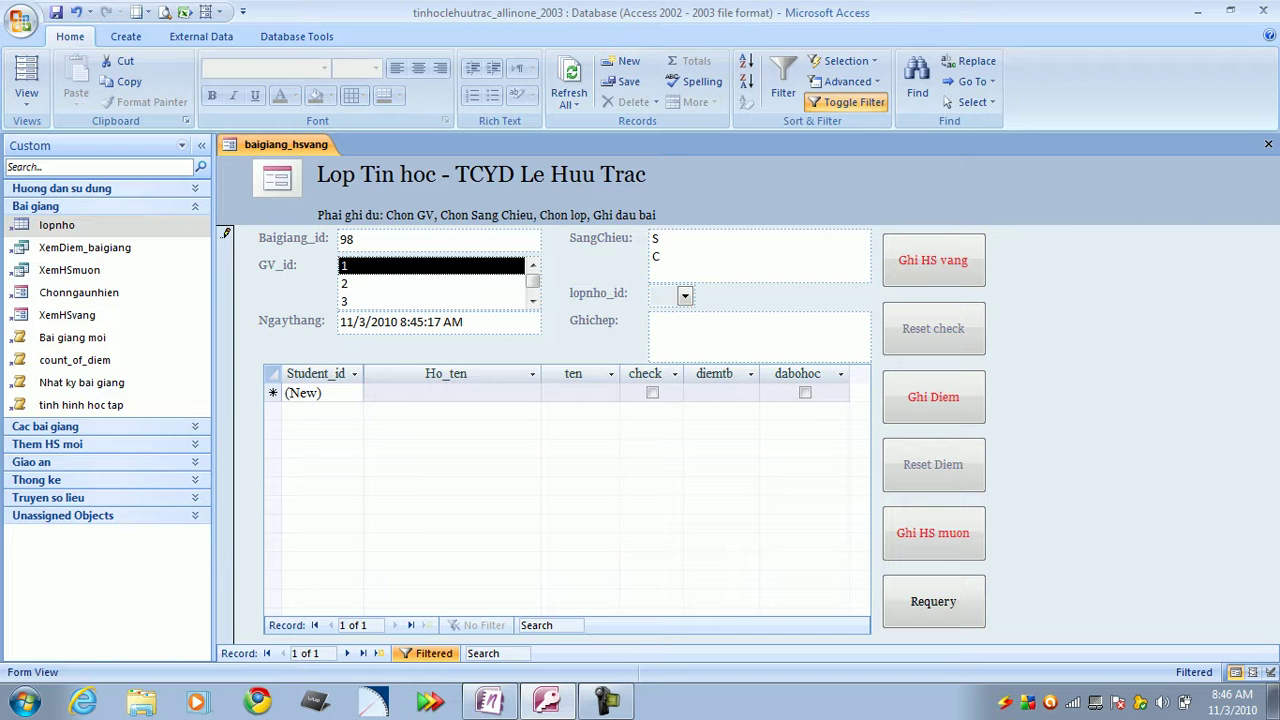
click(400, 301)
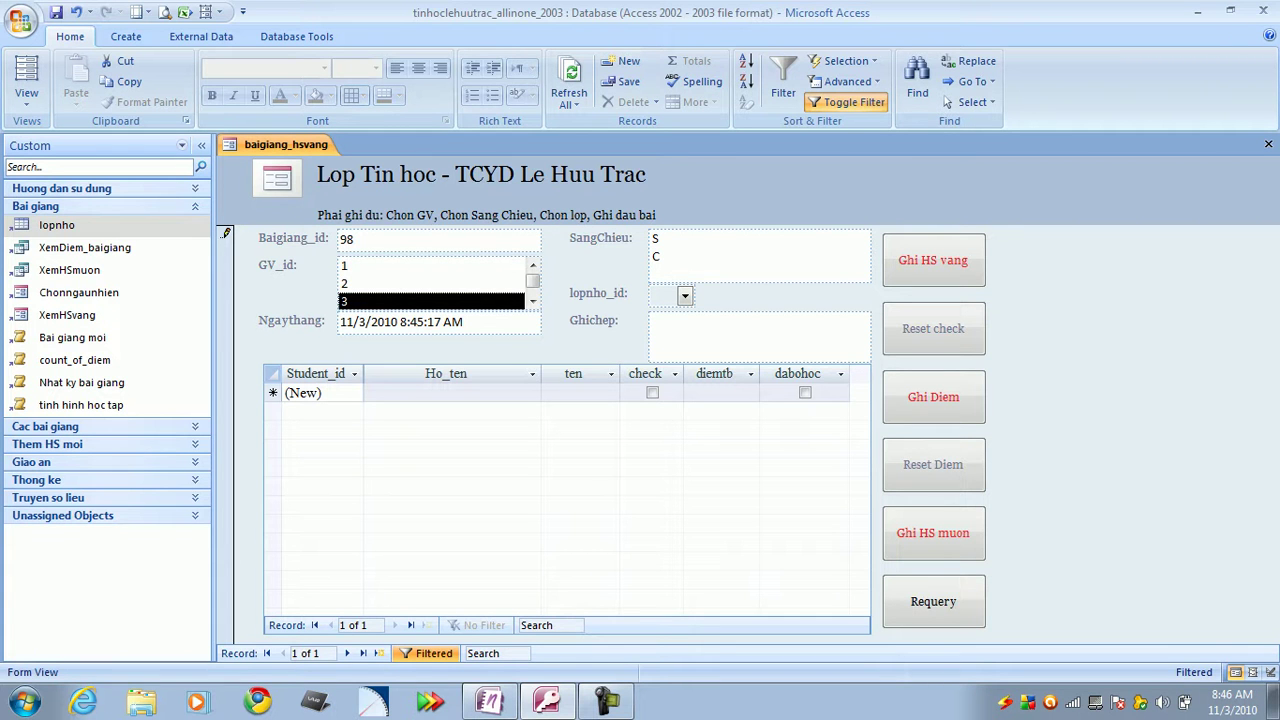
click(700, 256)
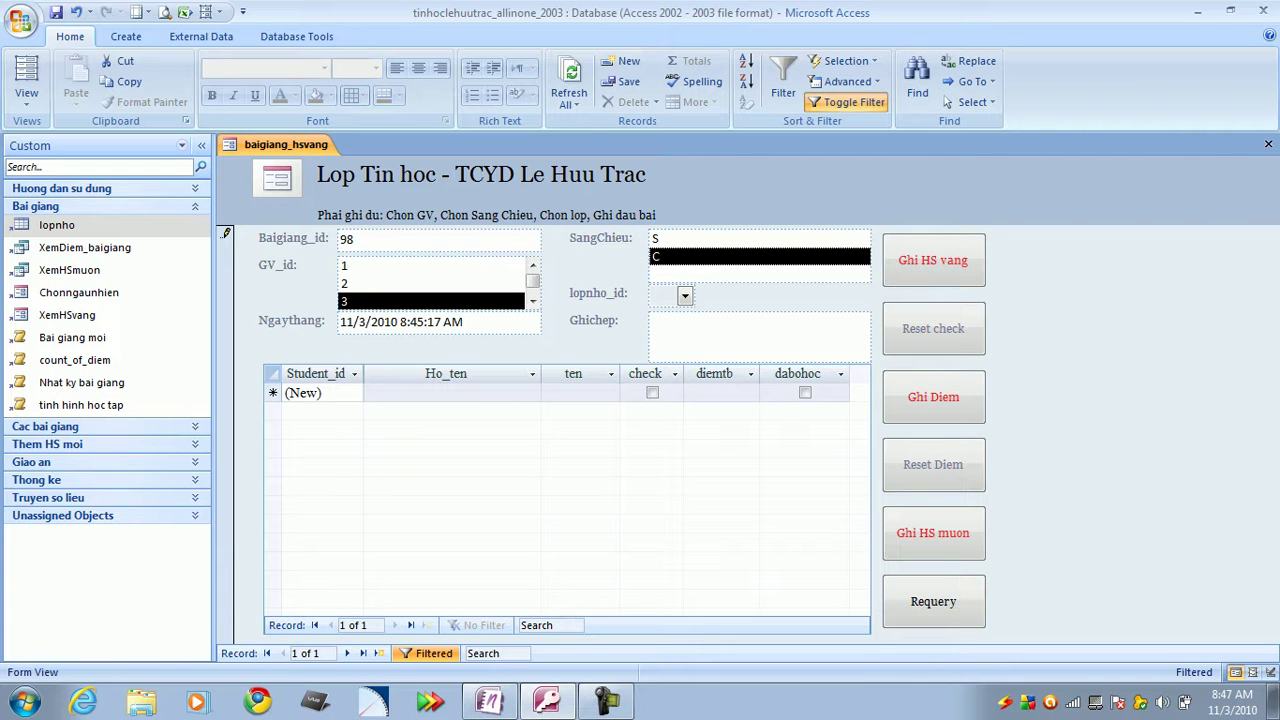
click(652, 321)
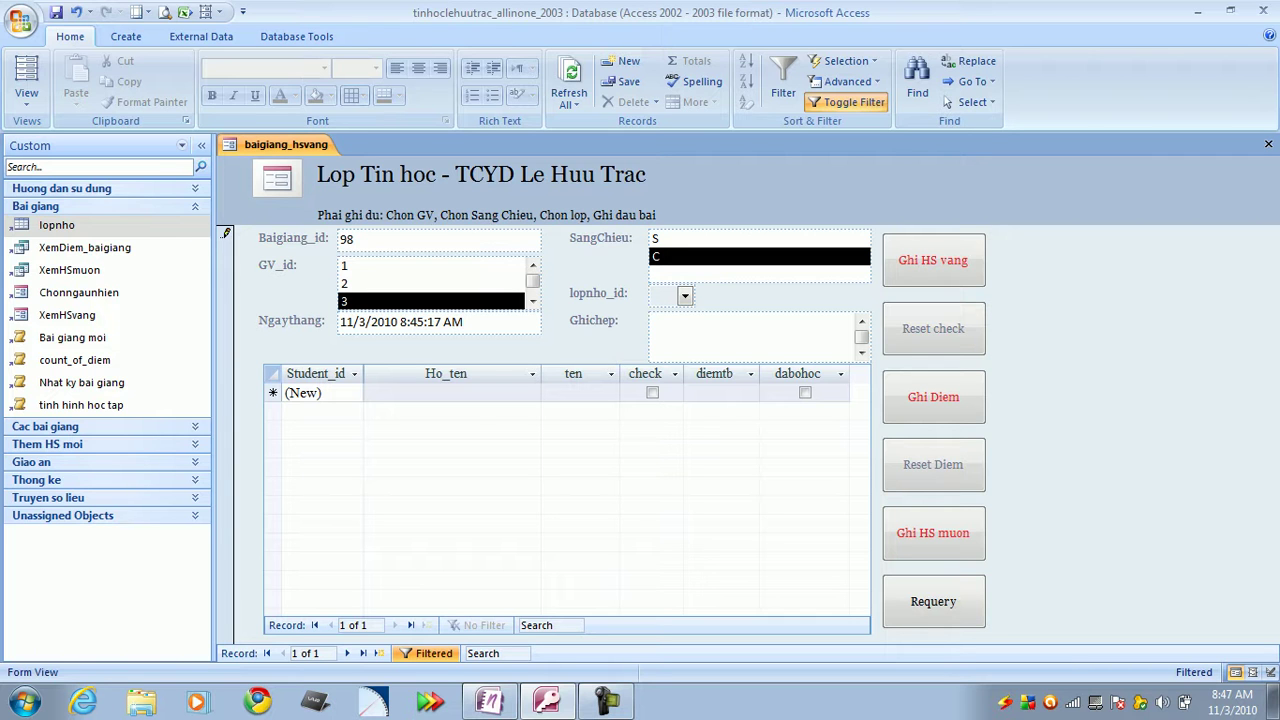
text(E2: Cong thuc va ham so)
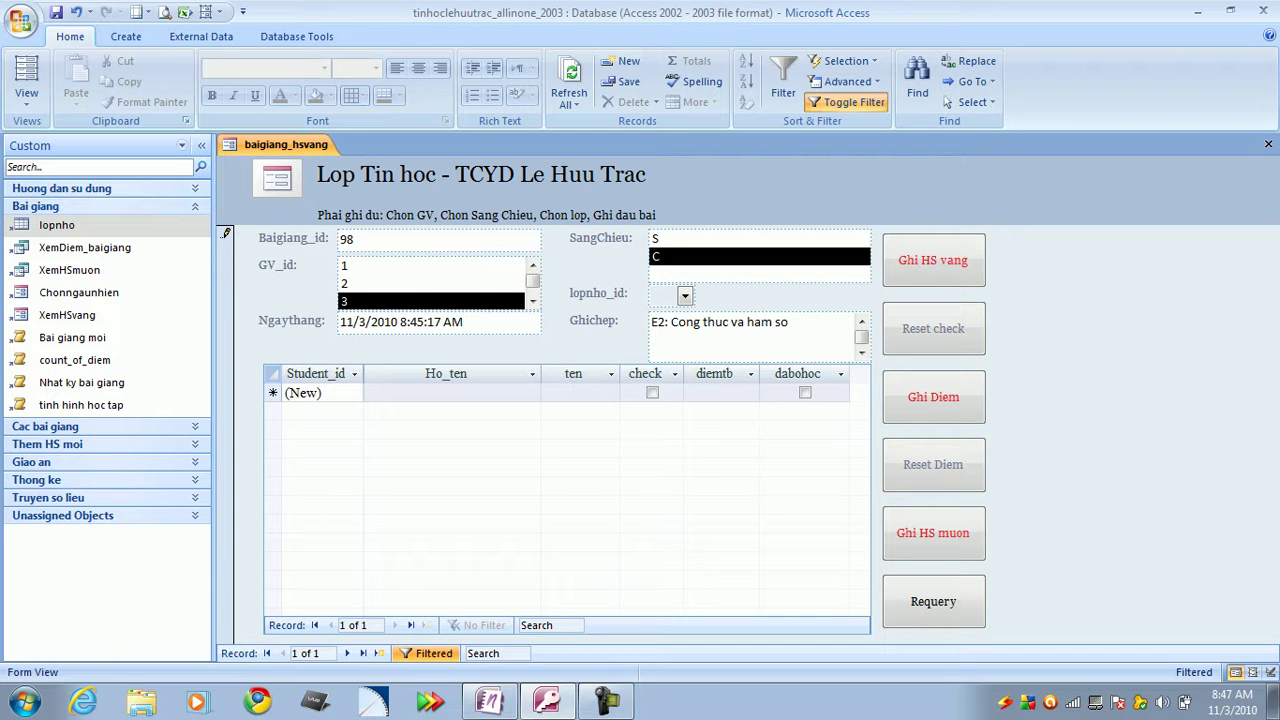
click(685, 295)
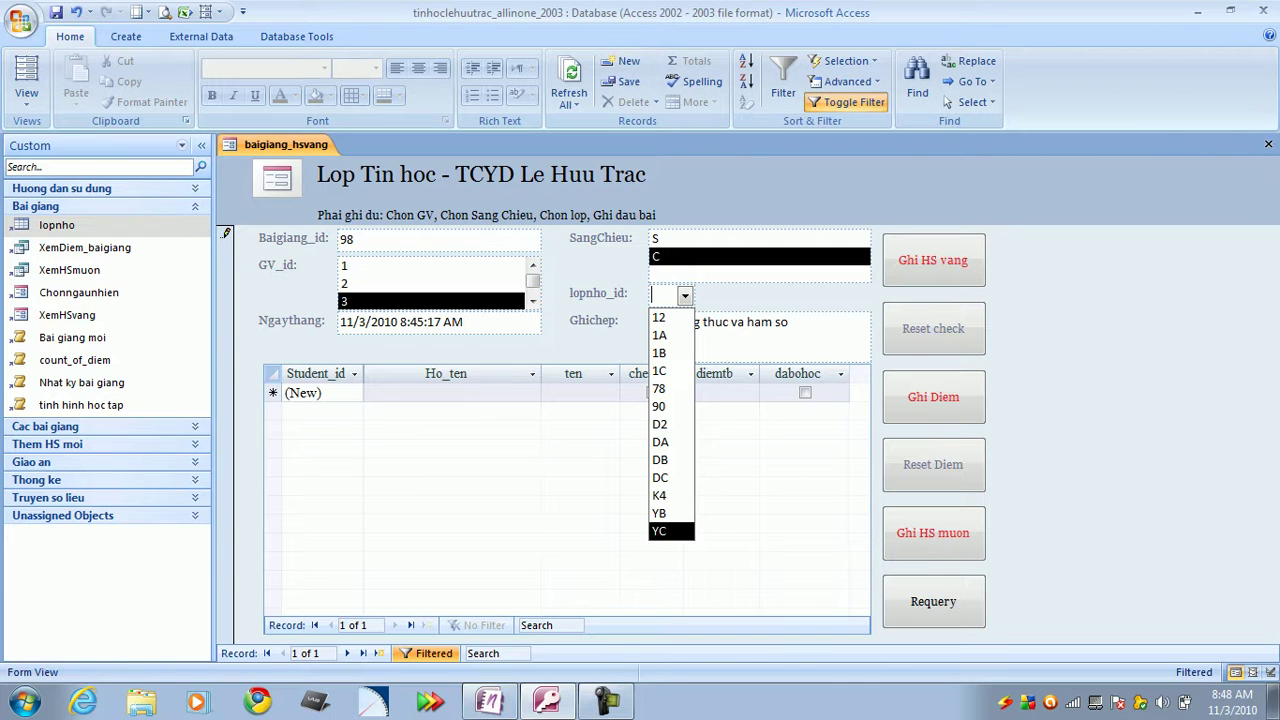
key(Return)
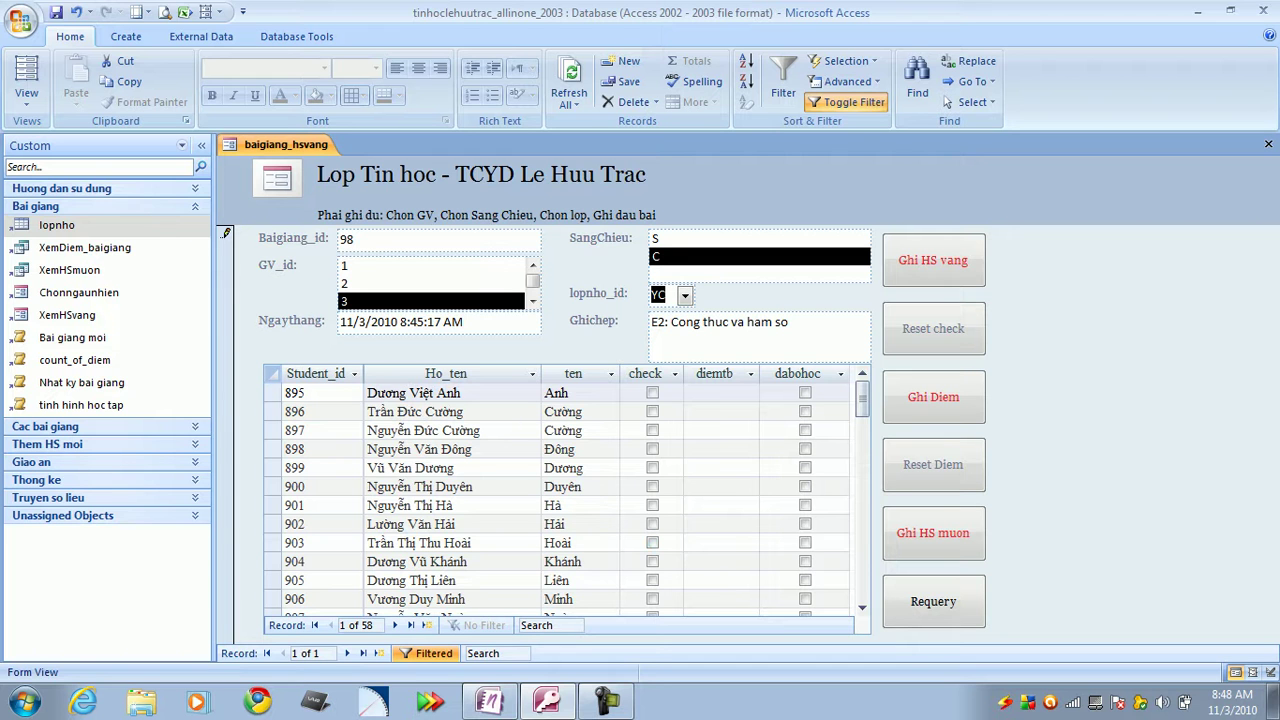
Look up the class name for code YC in the lopnho table and close the table.
double_click(57, 225)
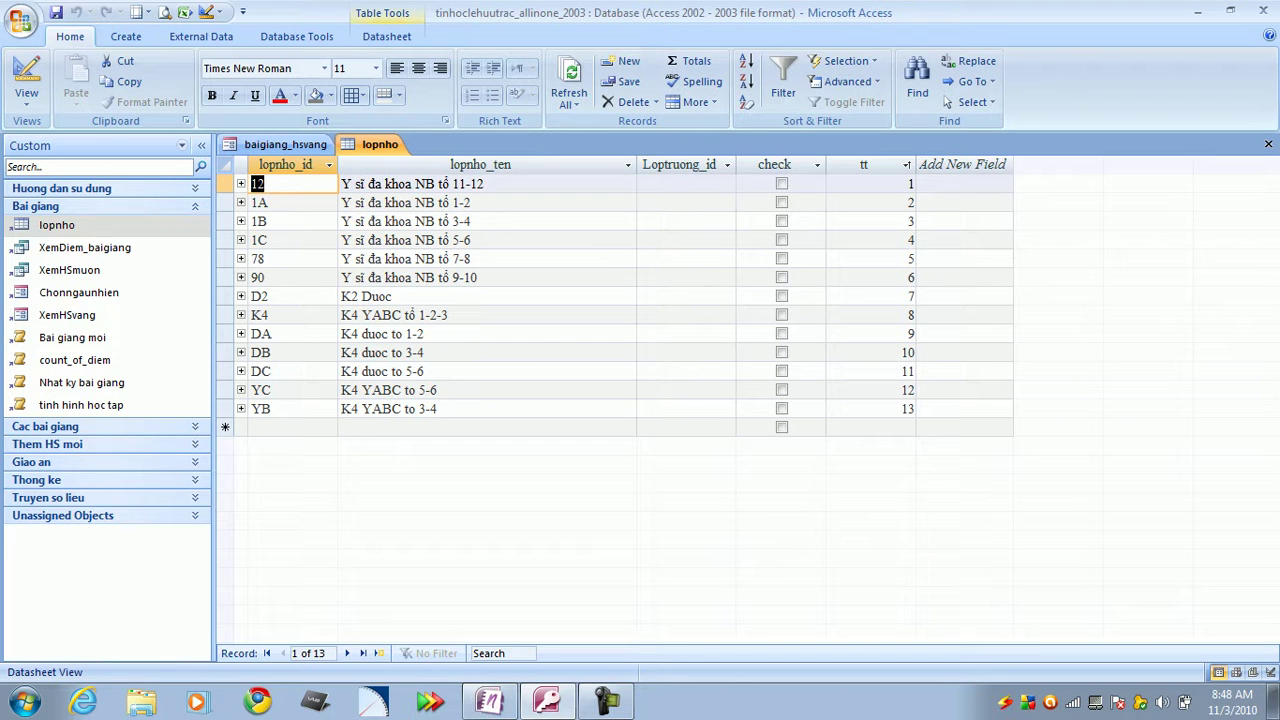
click(488, 390)
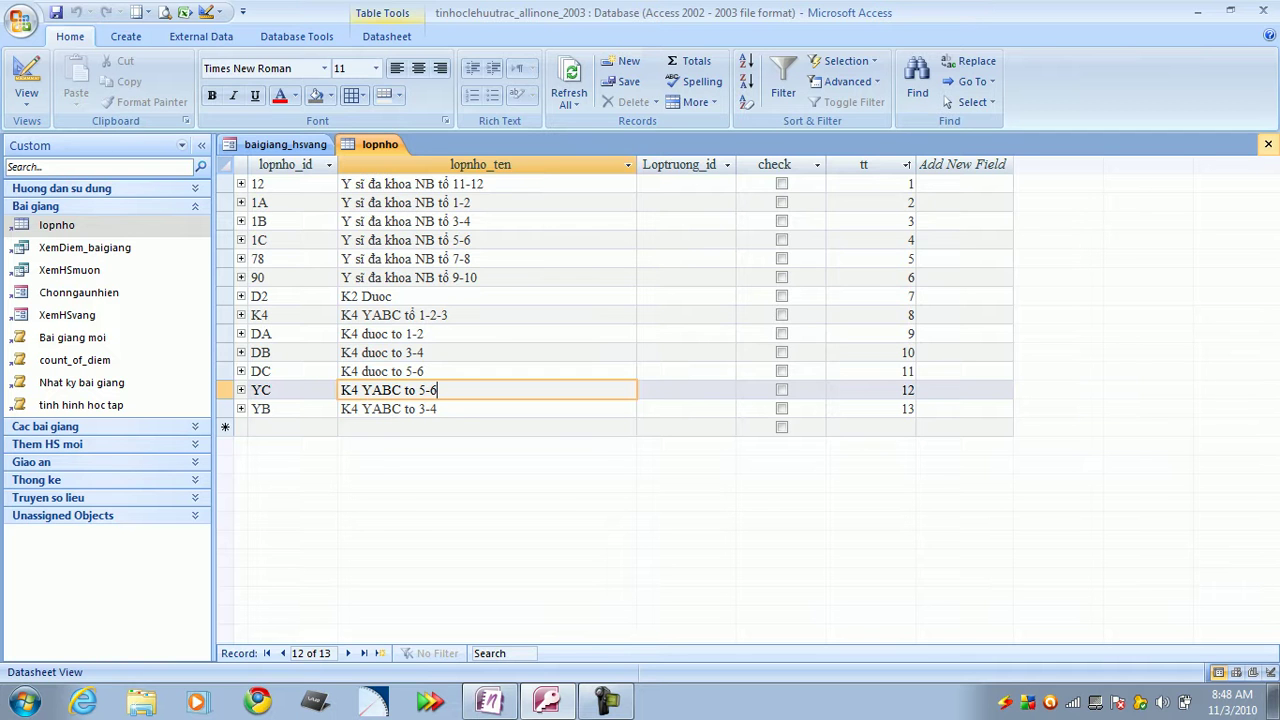
click(1268, 144)
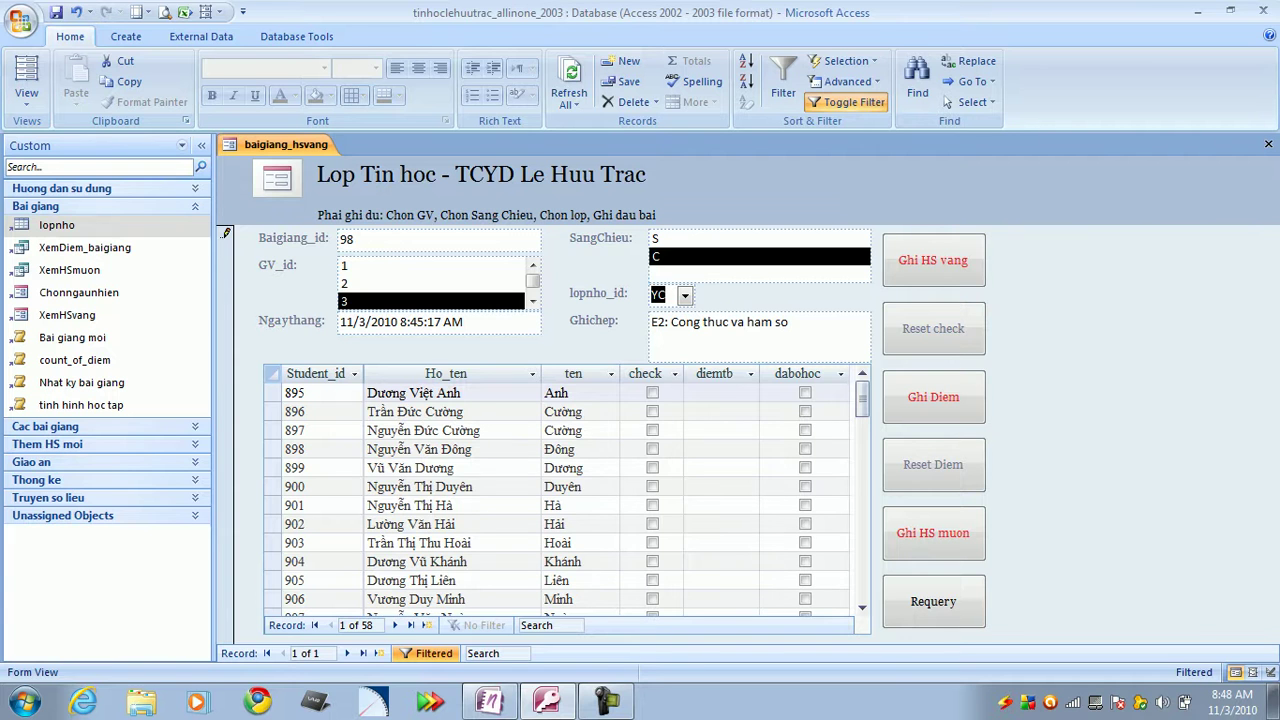
Check the students in records 6, 11, 30 and 31 of the class list and save them as absent with Ghi HS vang.
click(721, 467)
click(652, 486)
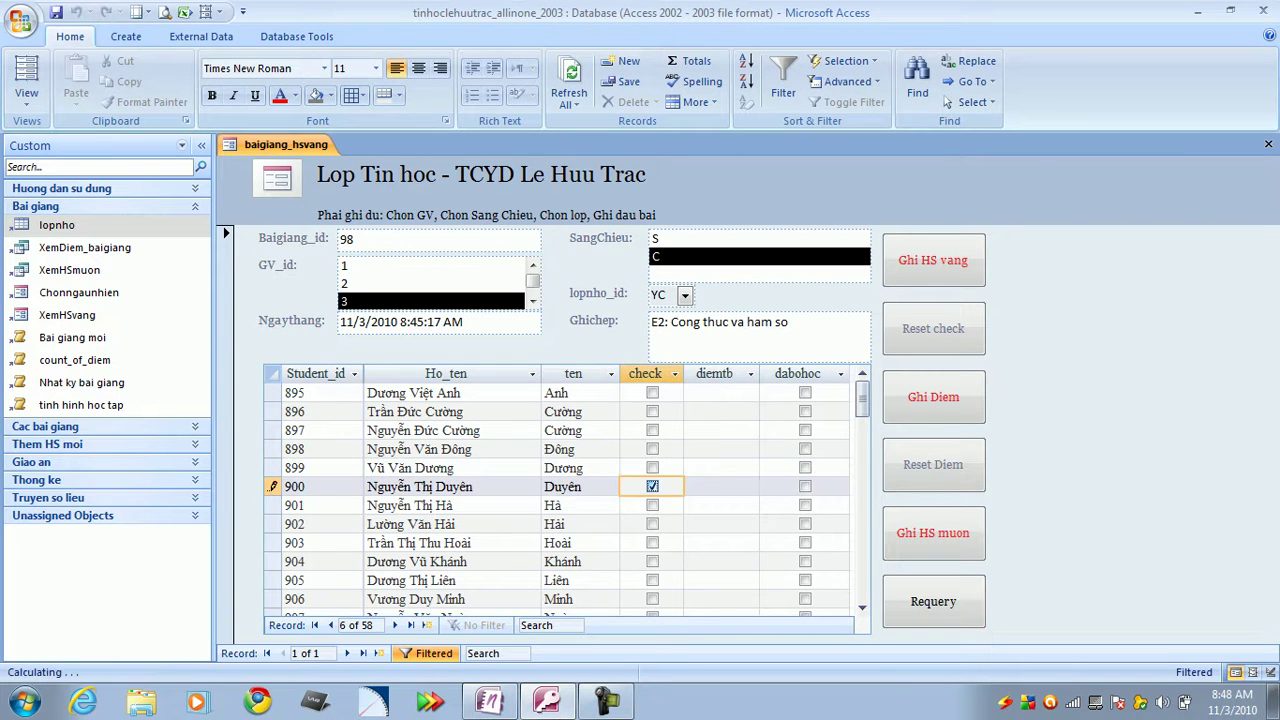
click(652, 580)
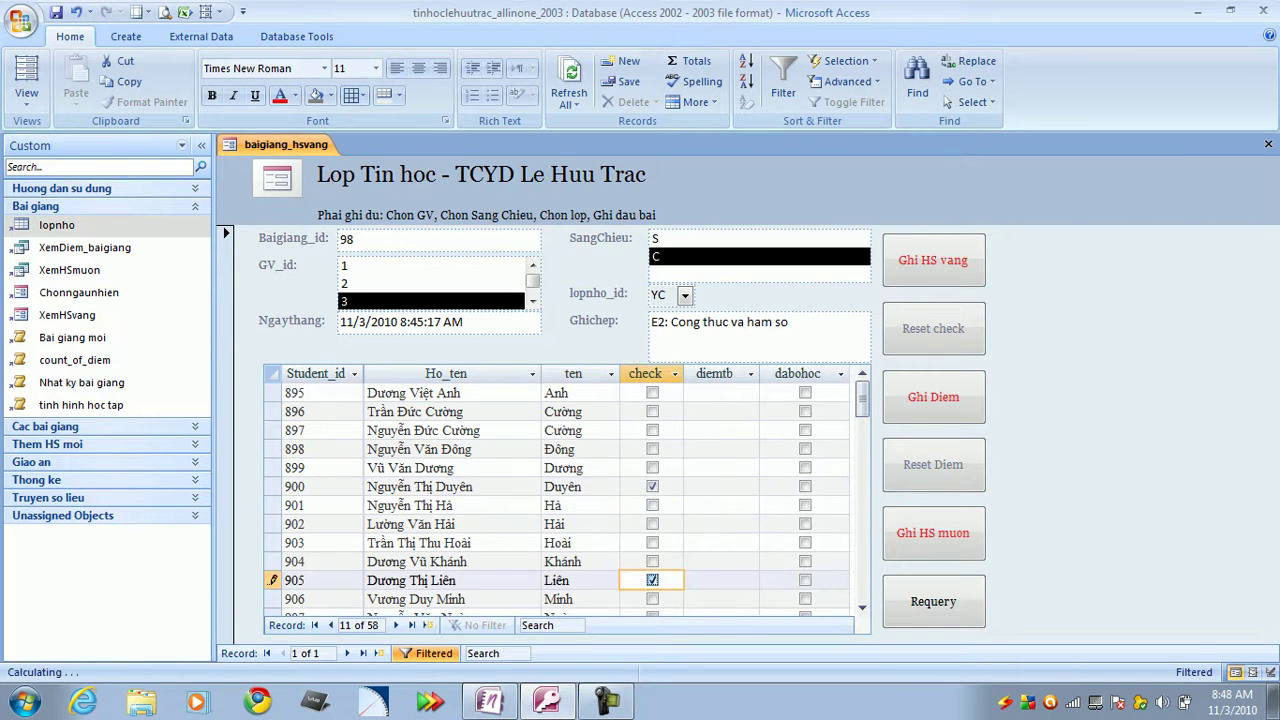
scroll(560, 495, down, 6)
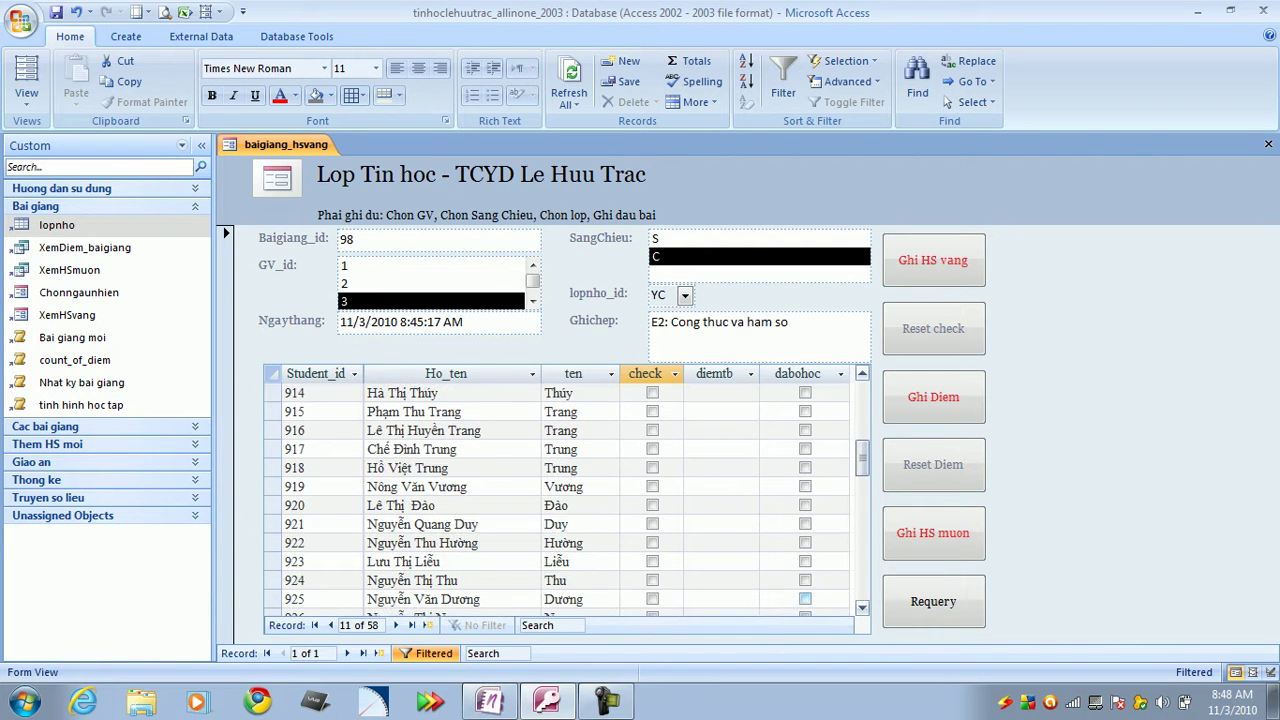
click(652, 599)
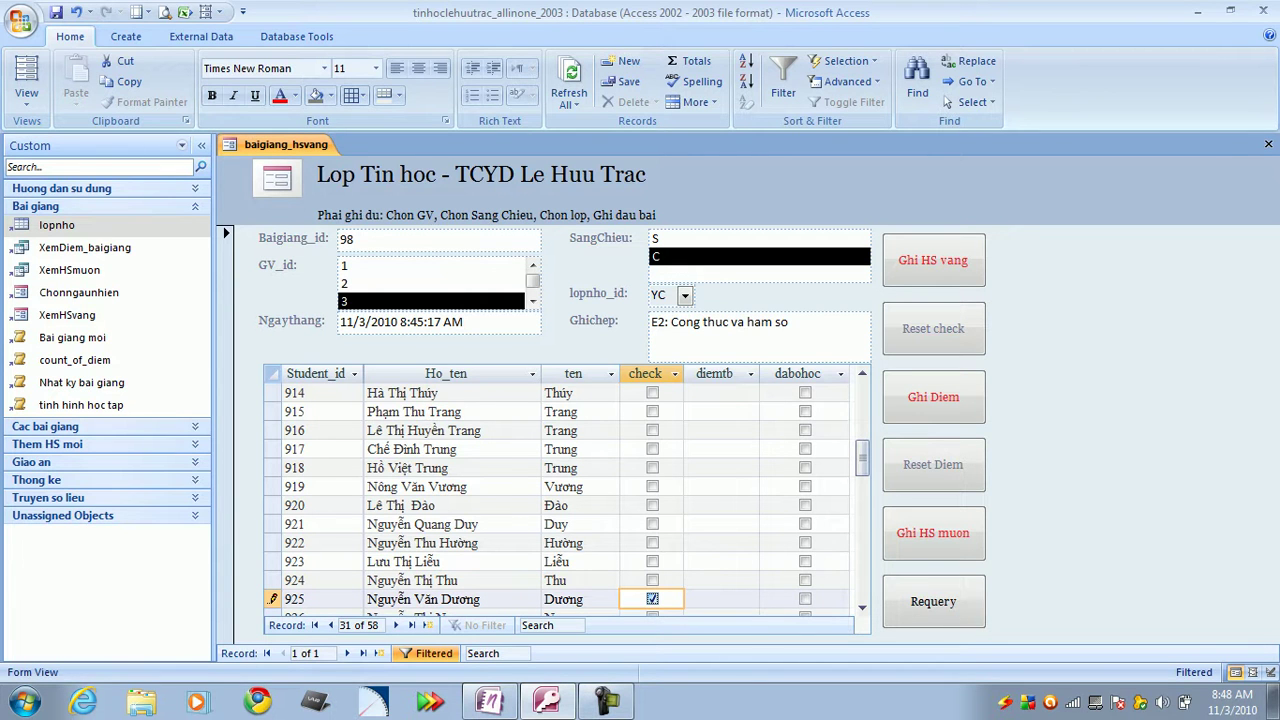
click(652, 580)
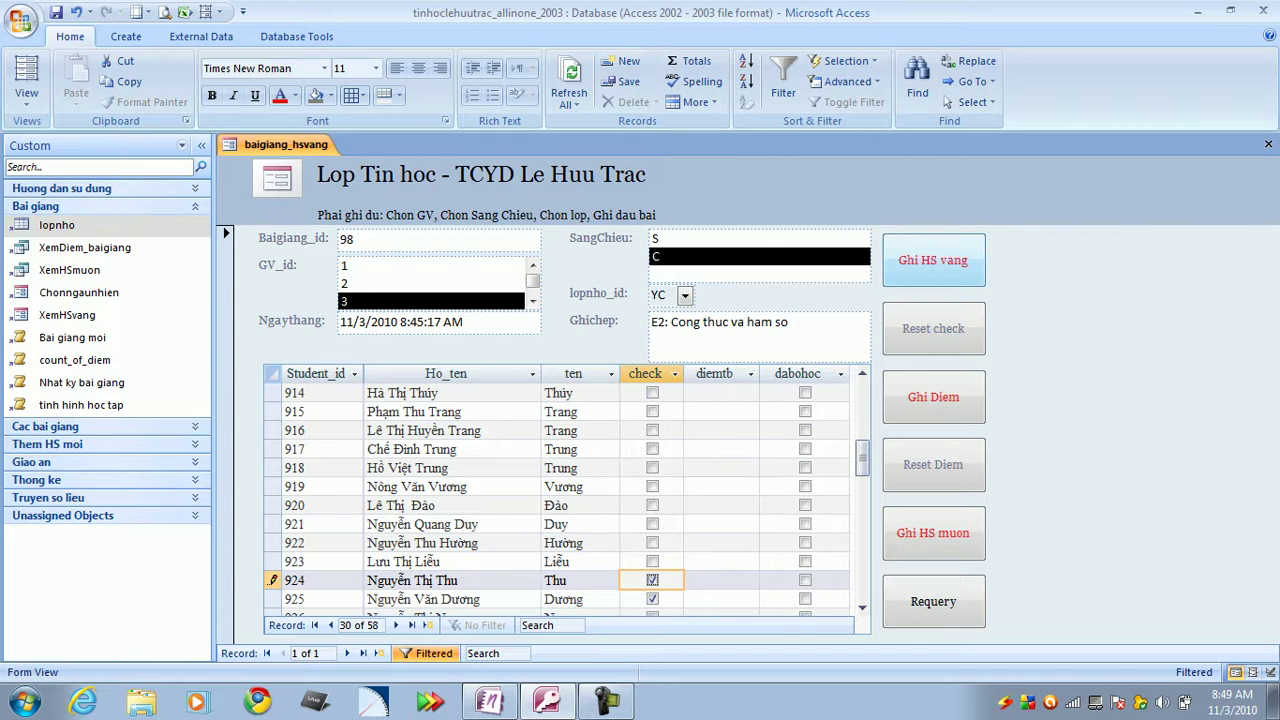
click(933, 260)
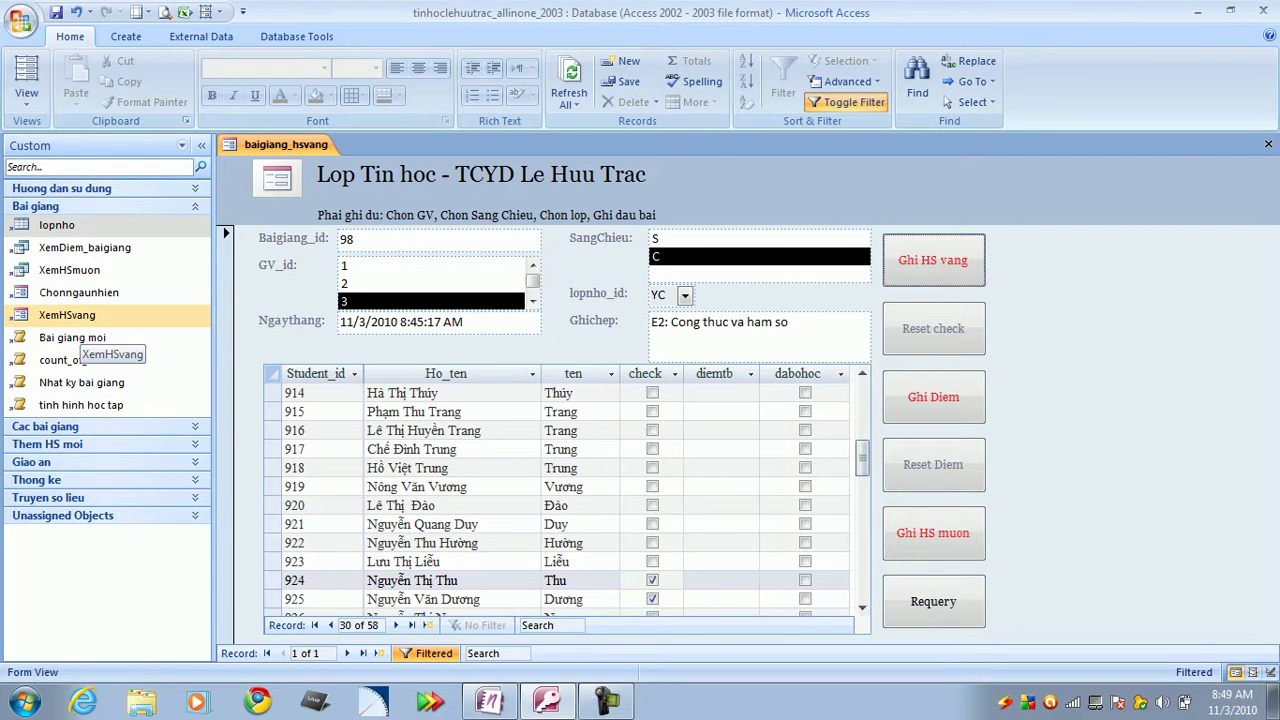
Review the recorded absent students in the XemHSvang form and close it.
double_click(70, 318)
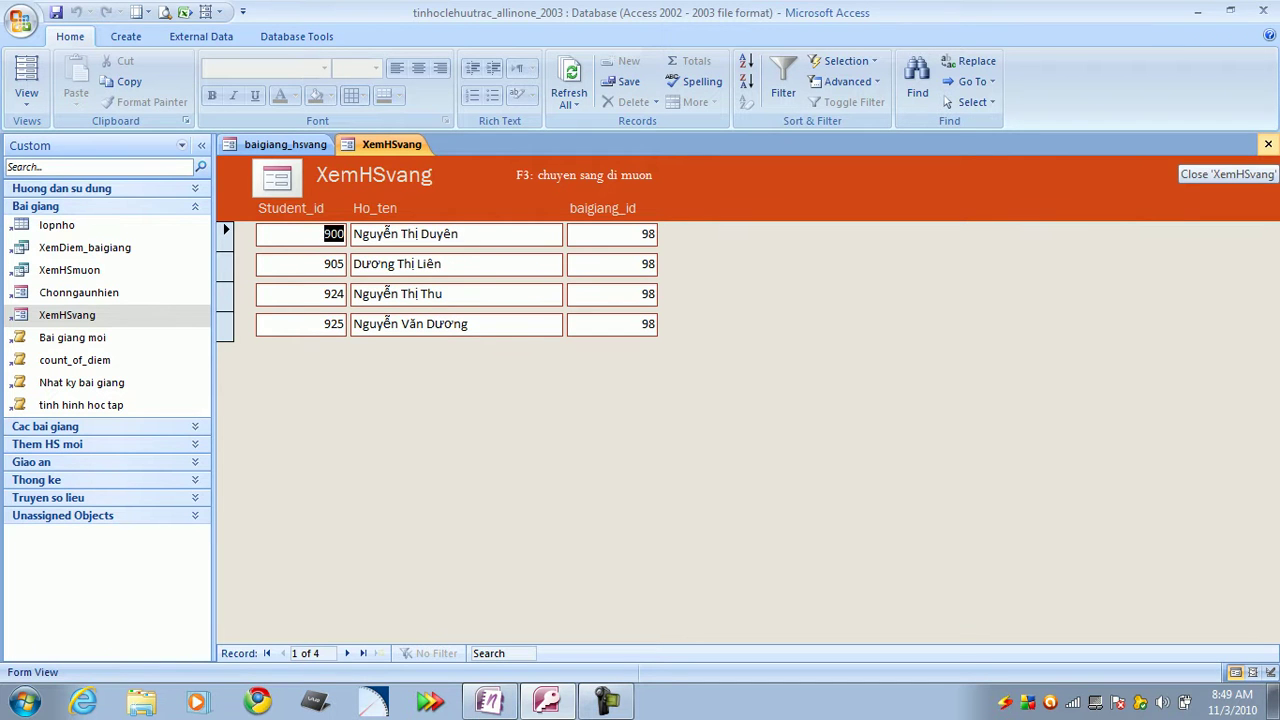
click(1268, 144)
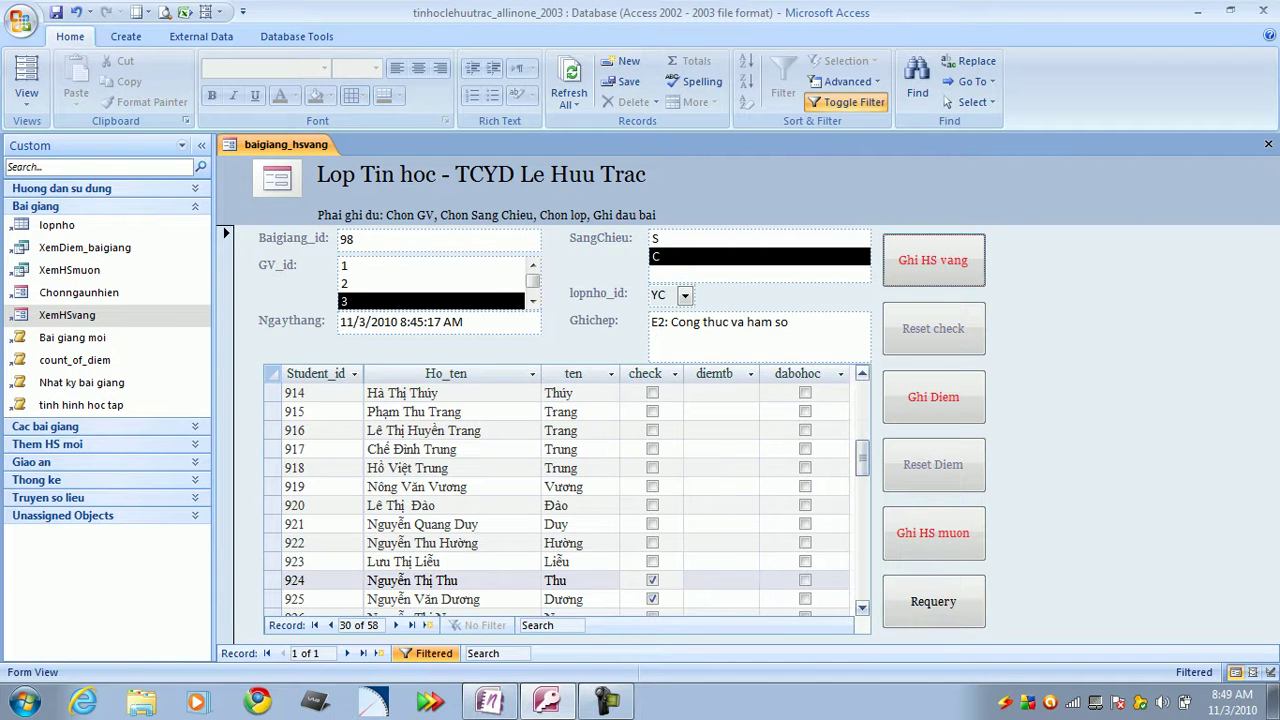
Clear the absence check marks of all students in the class list with Reset check.
click(652, 580)
scroll(560, 500, down, 4)
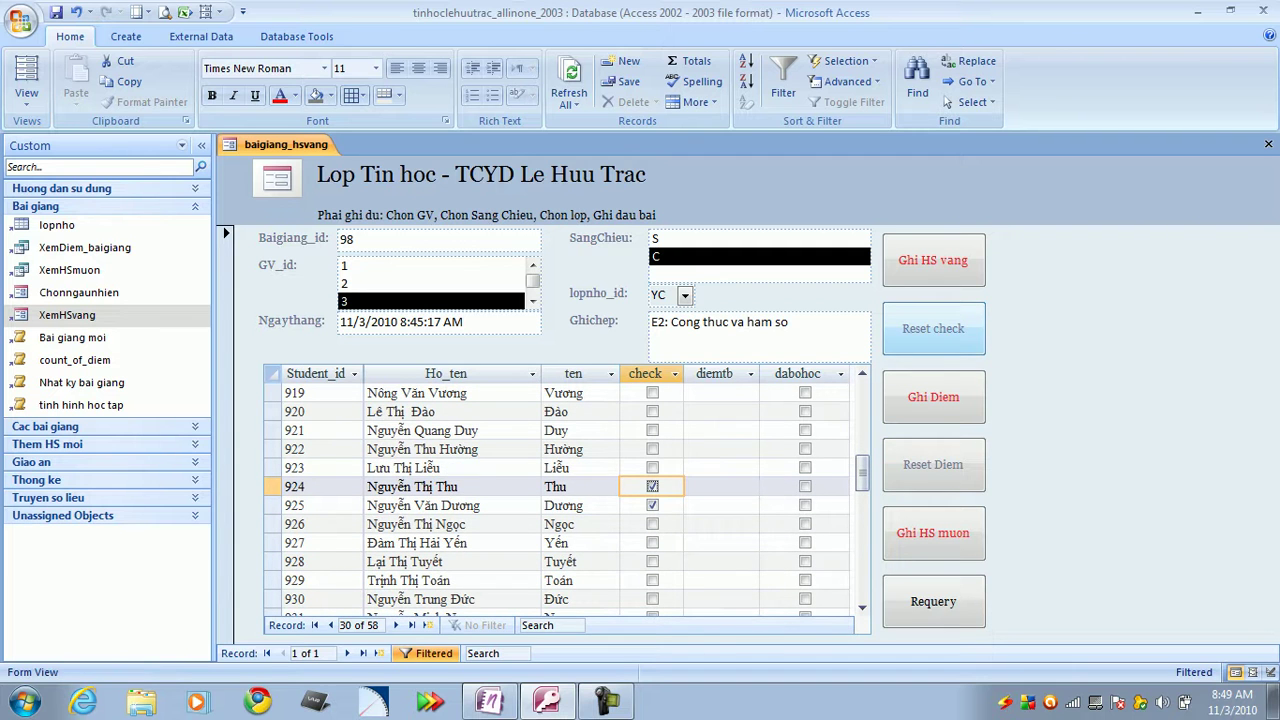
click(945, 340)
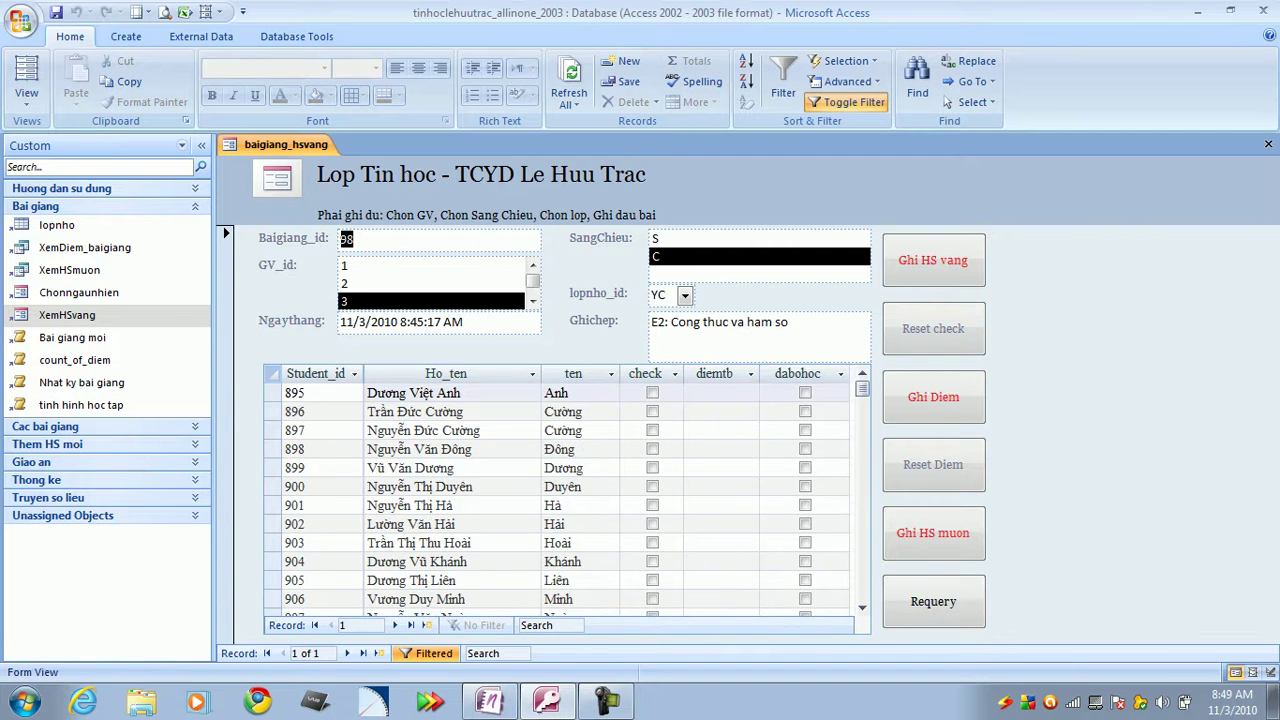
Look through the lesson's student list from the first record to the last to examine the names and check marks.
click(862, 607)
click(862, 607)
scroll(560, 495, down, 7)
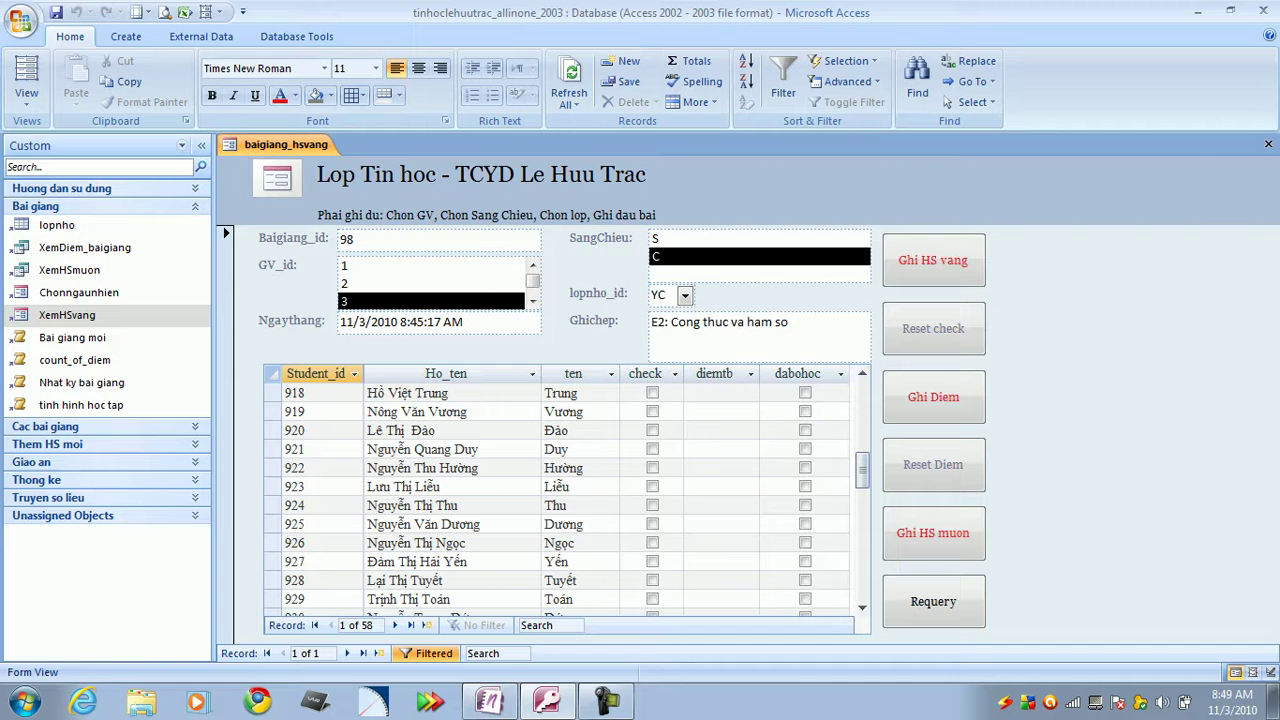
click(450, 524)
key(Up)
key(Up)
key(Up)
key(Up)
key(Up)
key(Up)
key(Up)
key(Up)
key(Up)
key(Up)
key(Up)
key(Up)
key(Up)
key(Up)
key(Up)
key(Up)
key(Up)
key(Up)
key(Up)
key(Up)
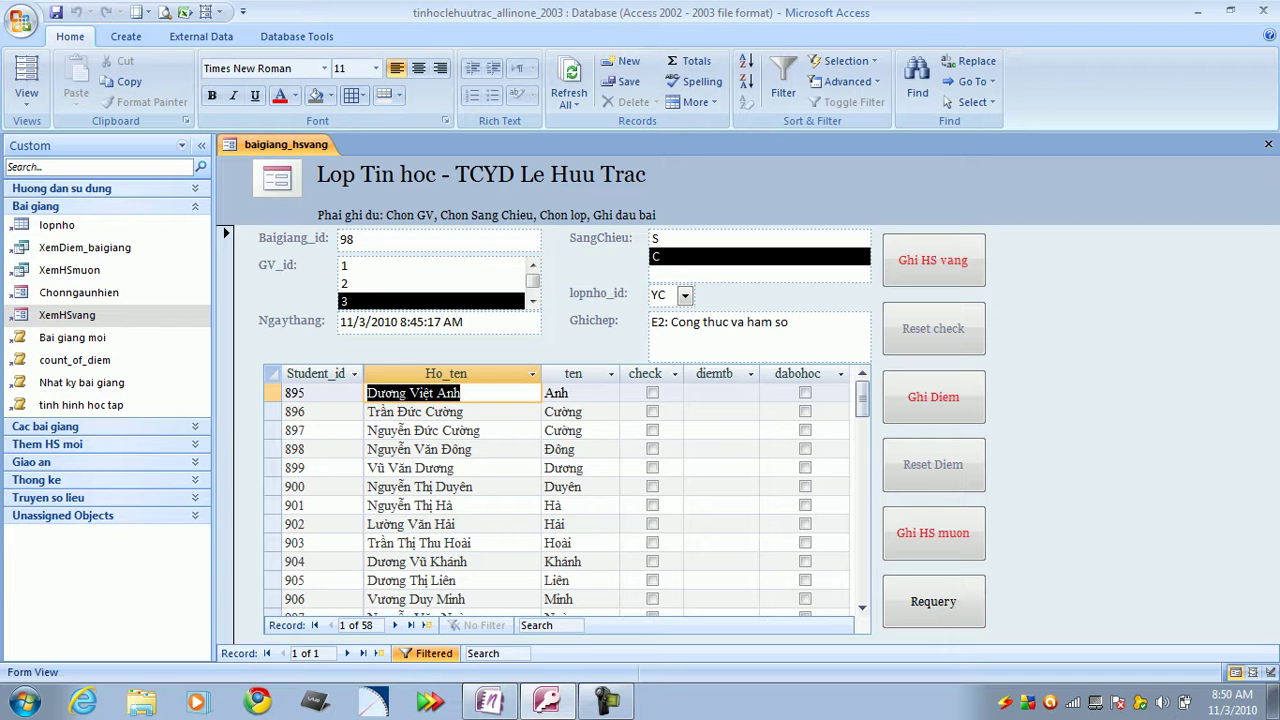
key(Down)
key(Down)
key(Down)
key(Down)
key(Down)
key(Down)
key(Down)
key(Down)
key(Down)
key(Down)
key(Down)
key(Down)
key(Down)
key(Down)
key(Down)
key(Down)
key(Down)
key(Down)
key(Down)
key(Down)
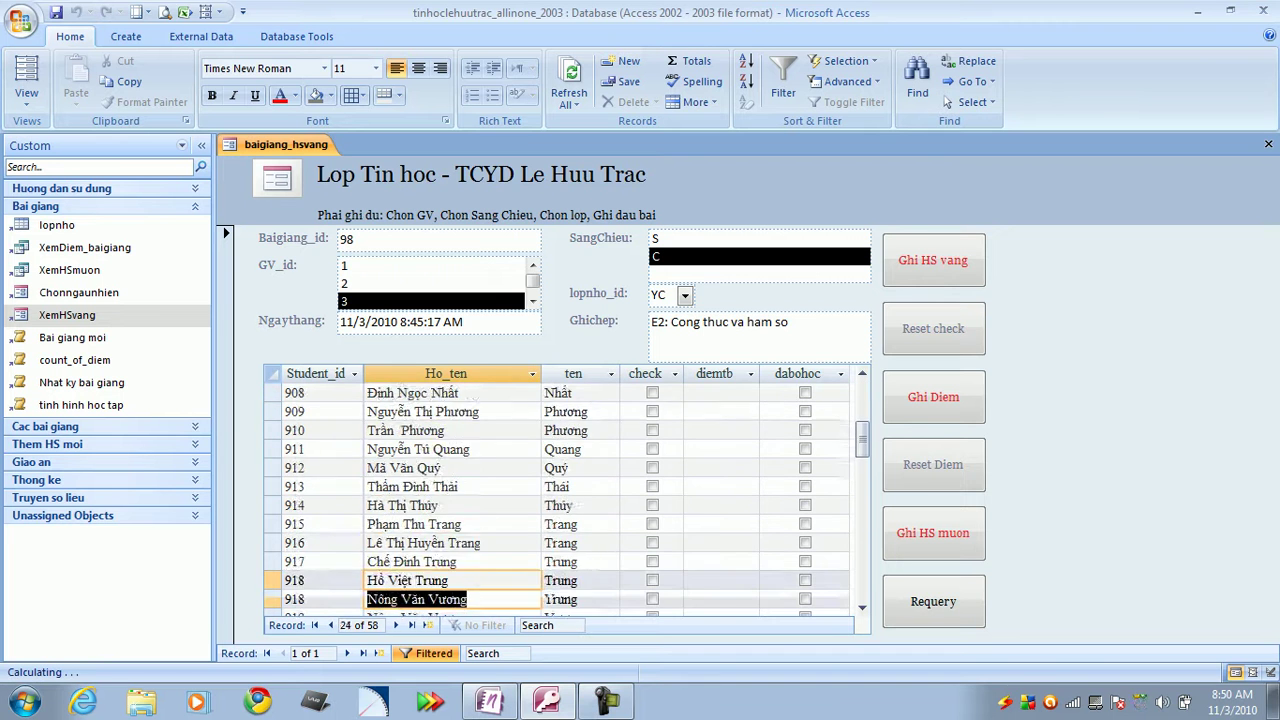
key(Up)
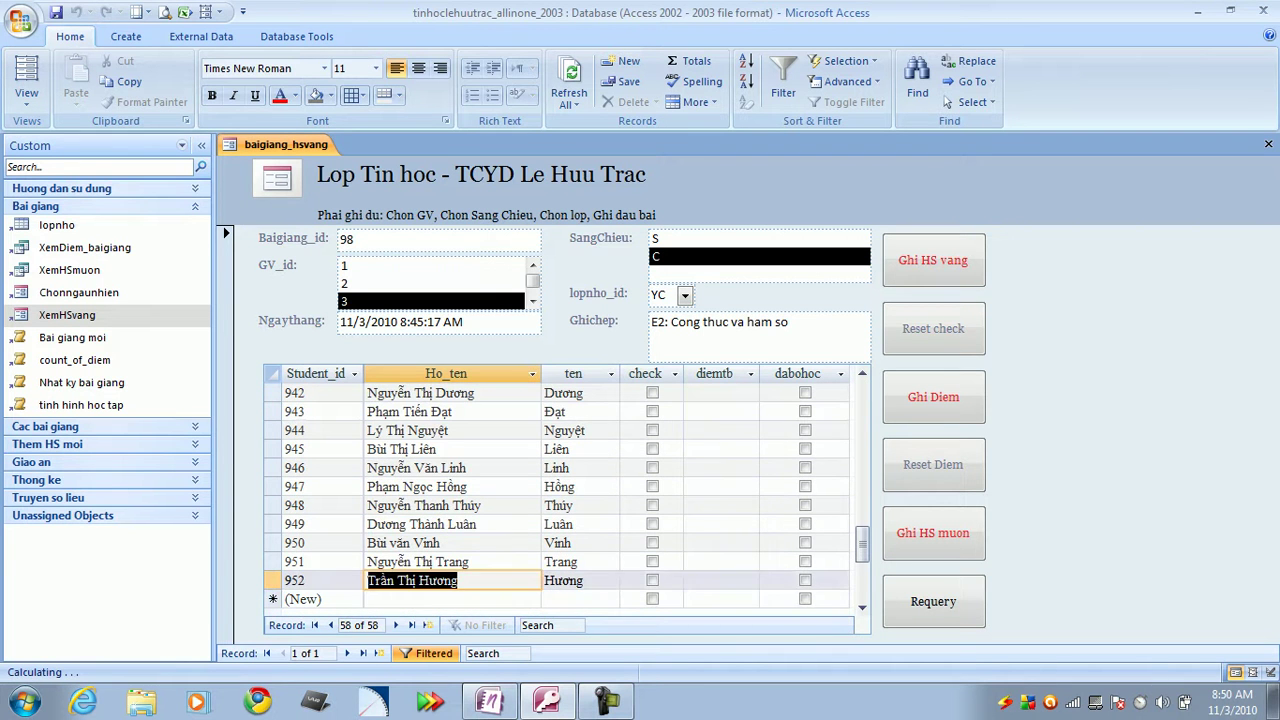
key(Up)
key(Up)
key(Up)
key(Up)
key(Up)
key(Up)
key(Up)
key(Up)
key(Up)
key(Up)
key(Up)
key(Up)
key(Up)
key(Up)
key(Up)
key(Up)
key(Up)
key(Up)
key(Up)
key(Up)
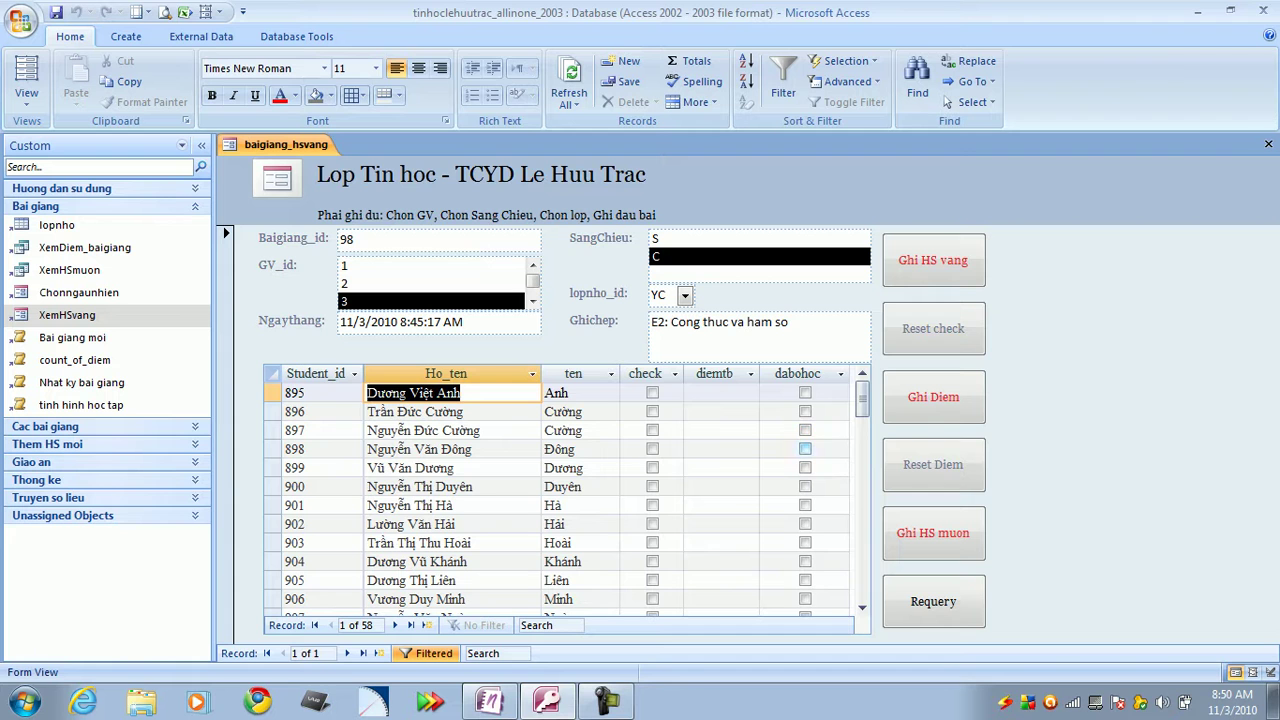
Mark the students in records 4, 9 and 11 of the class list as dabohoc.
click(805, 449)
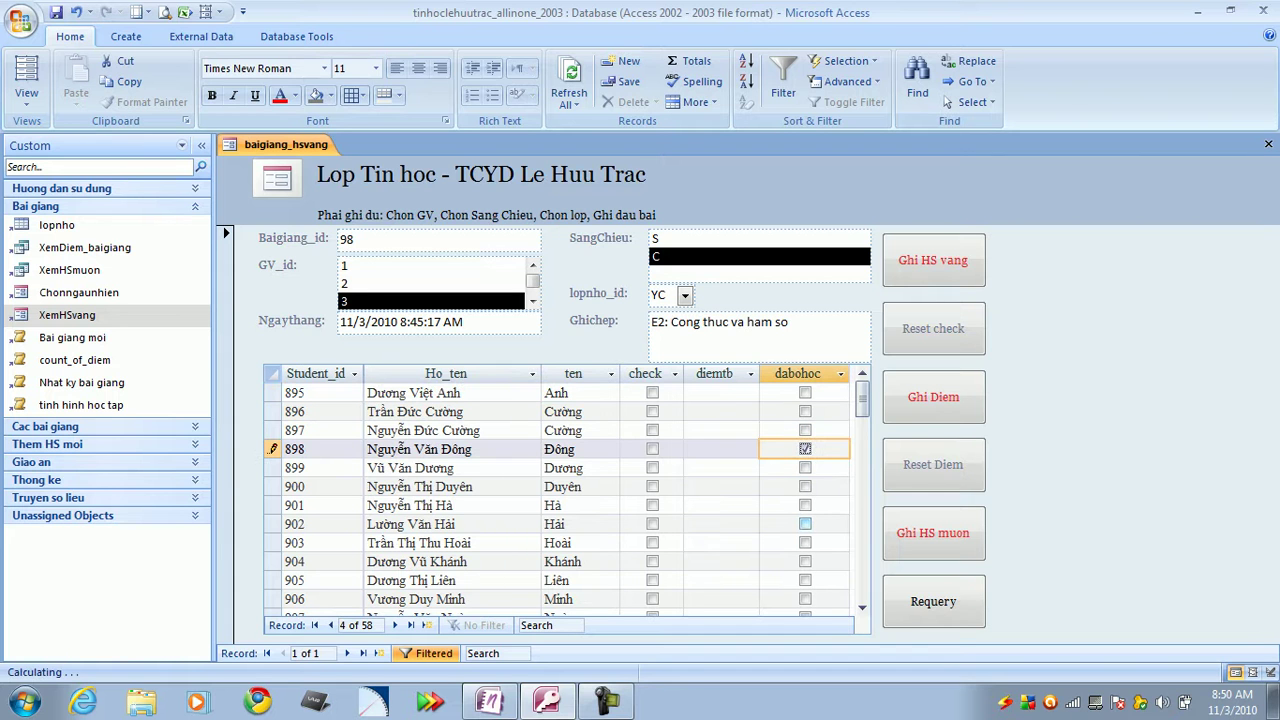
click(805, 542)
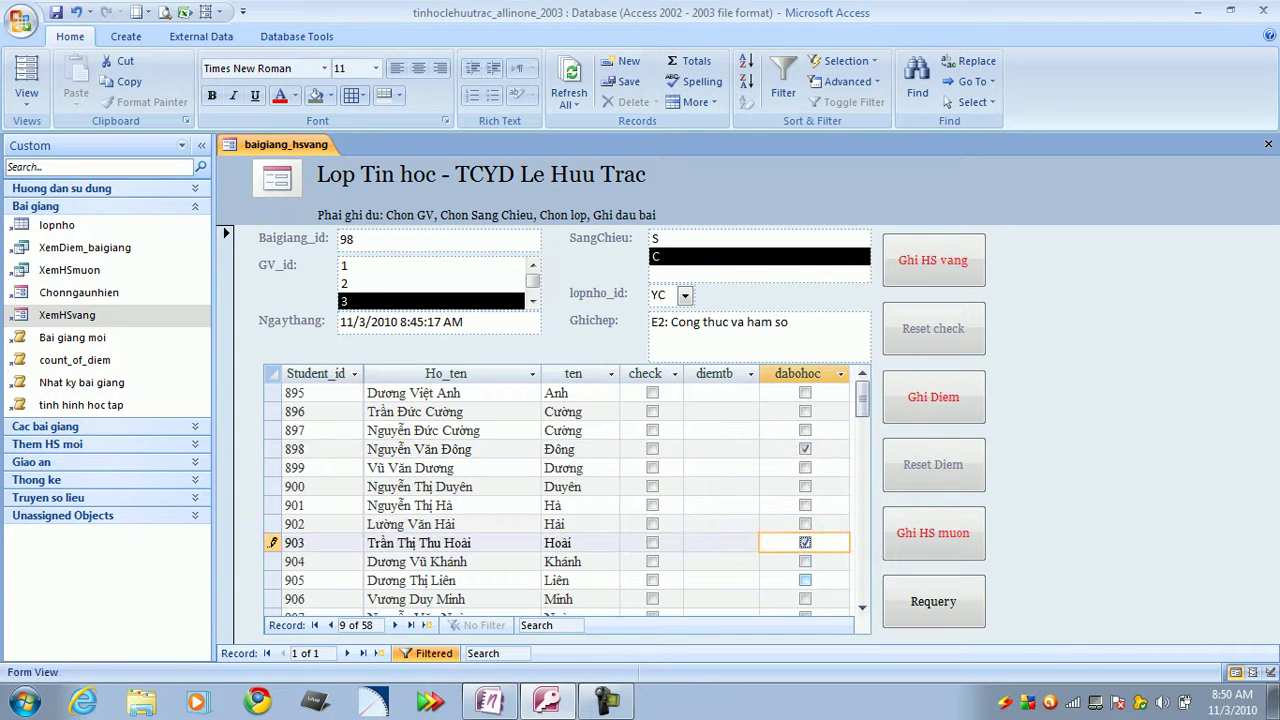
click(805, 580)
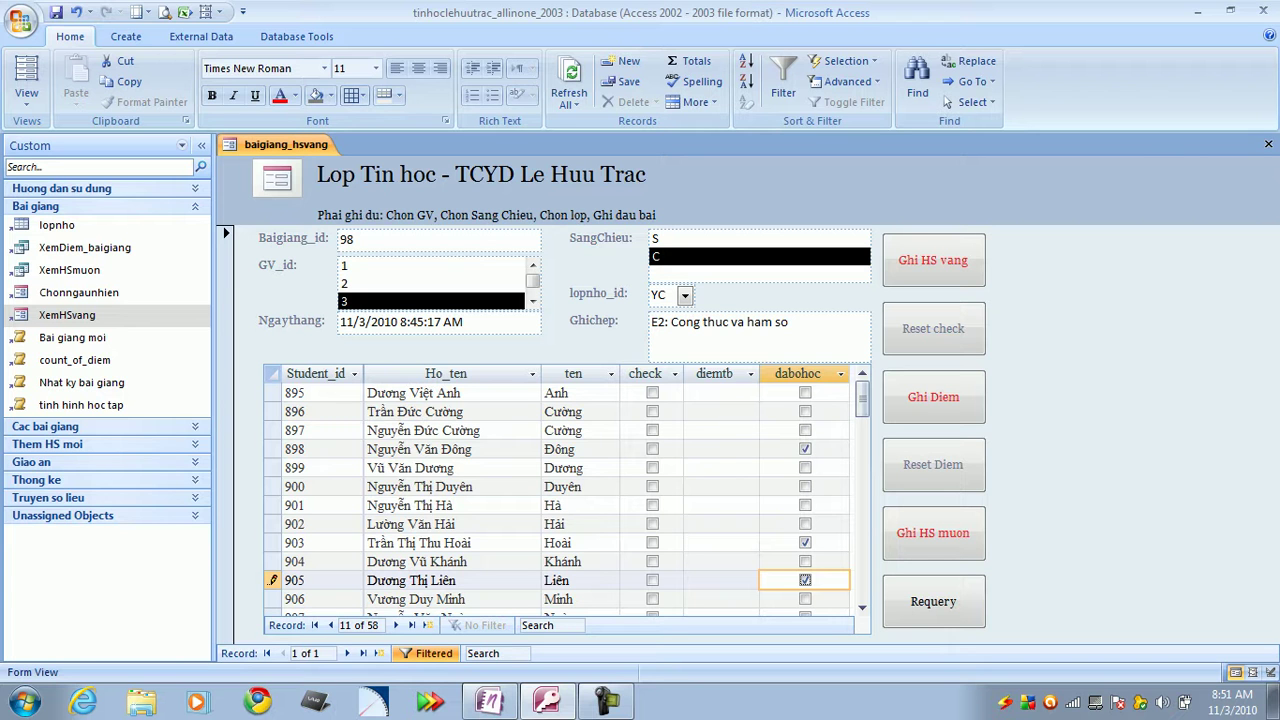
Move the second student in XemHSvang from absent to late, confirm the transfer, and close the form.
double_click(67, 314)
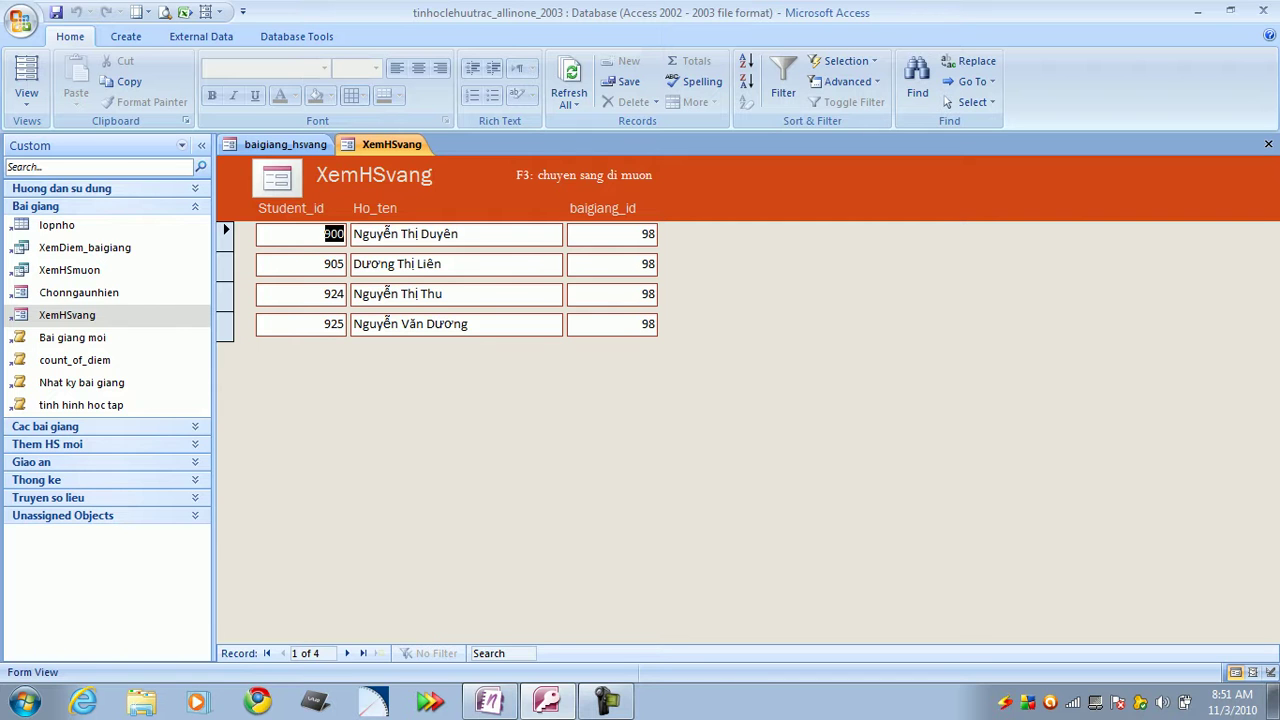
click(334, 263)
key(F3)
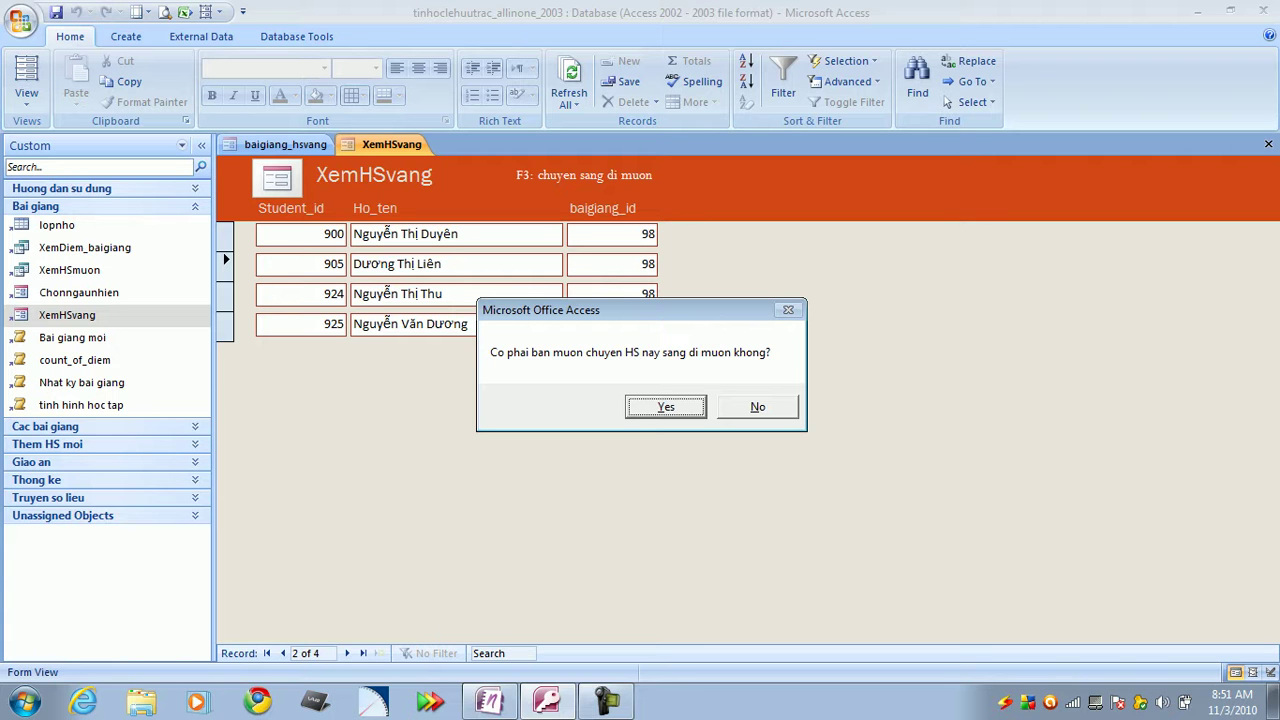
key(Return)
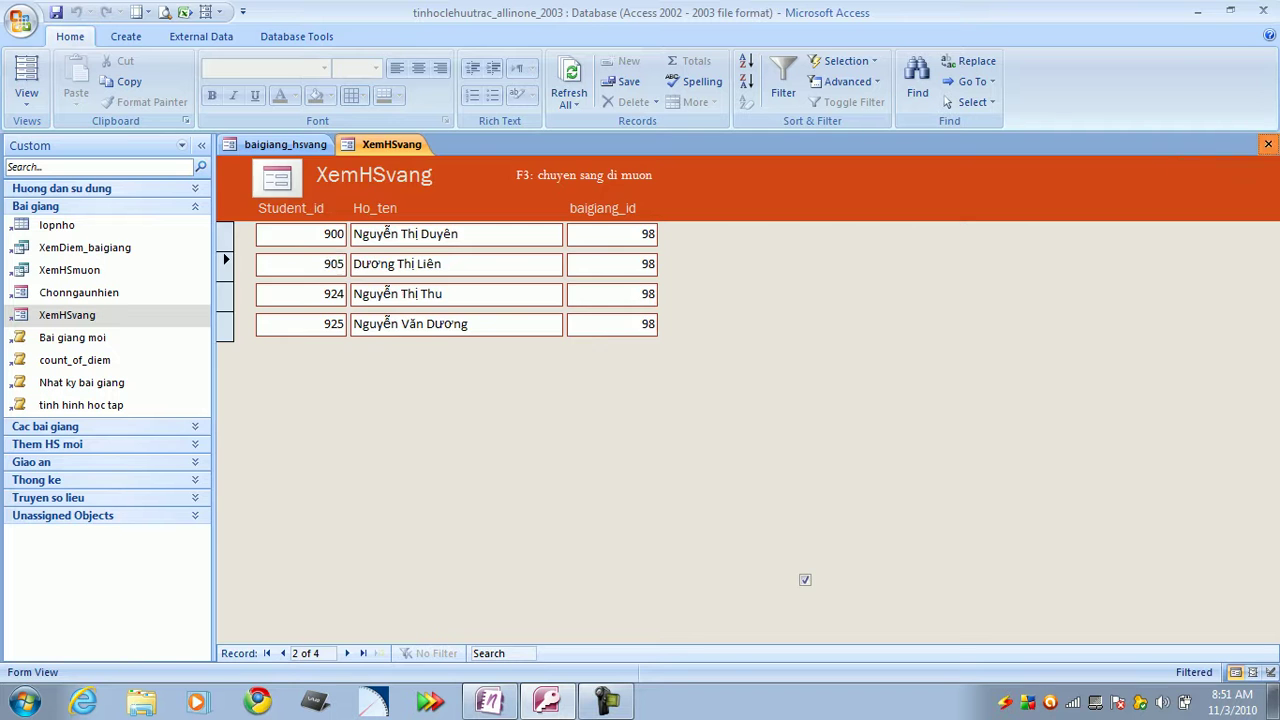
click(1268, 144)
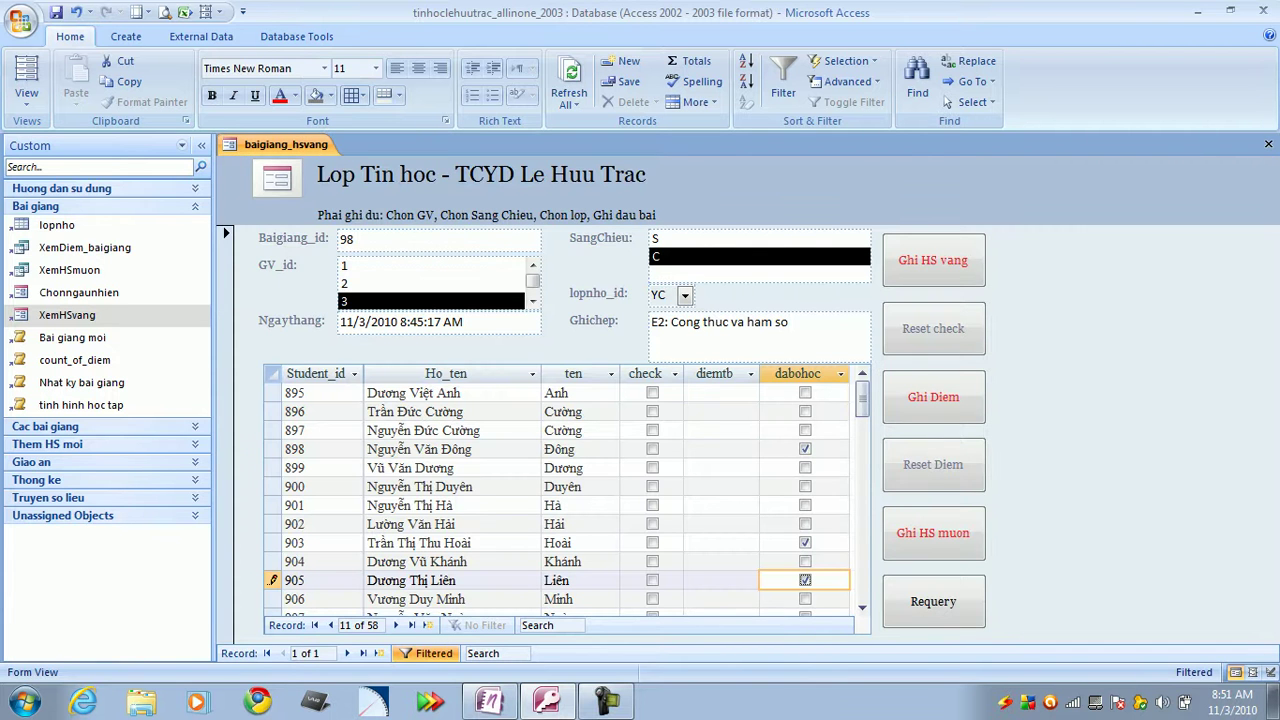
Check the lesson's updated absent list in XemHSvang and its late list in XemHSmuon, closing each one.
double_click(120, 314)
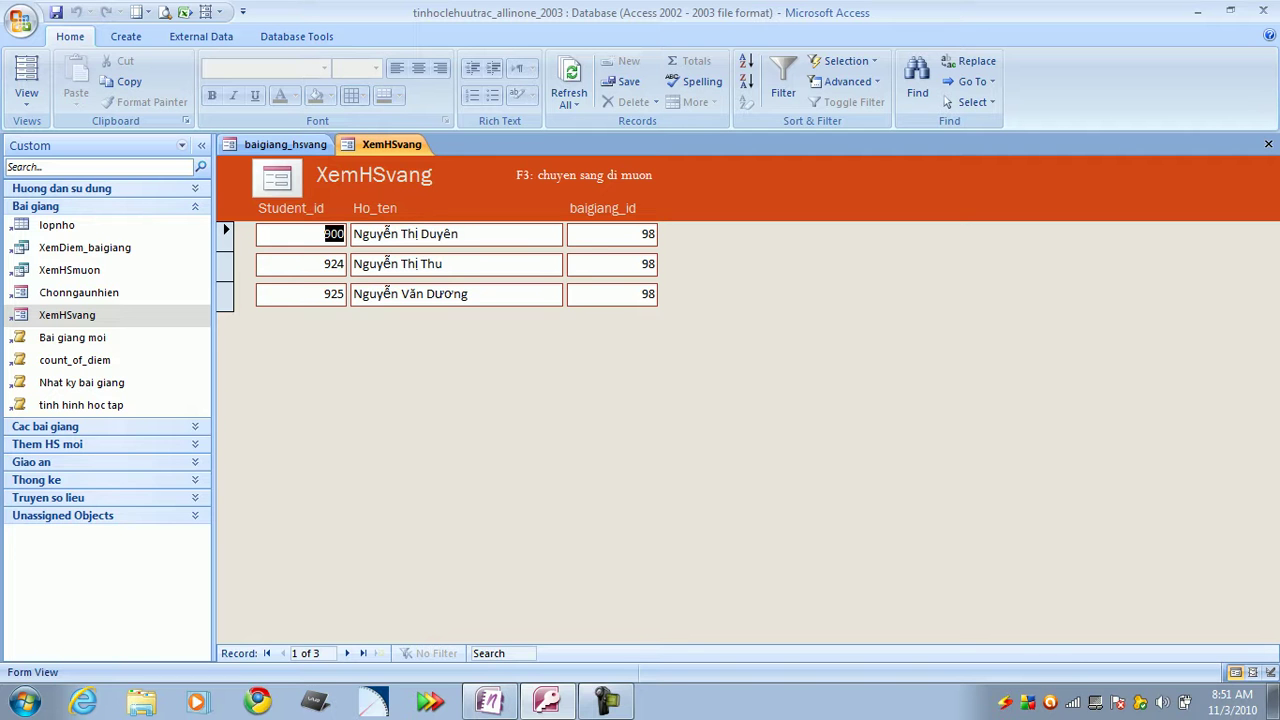
click(1268, 144)
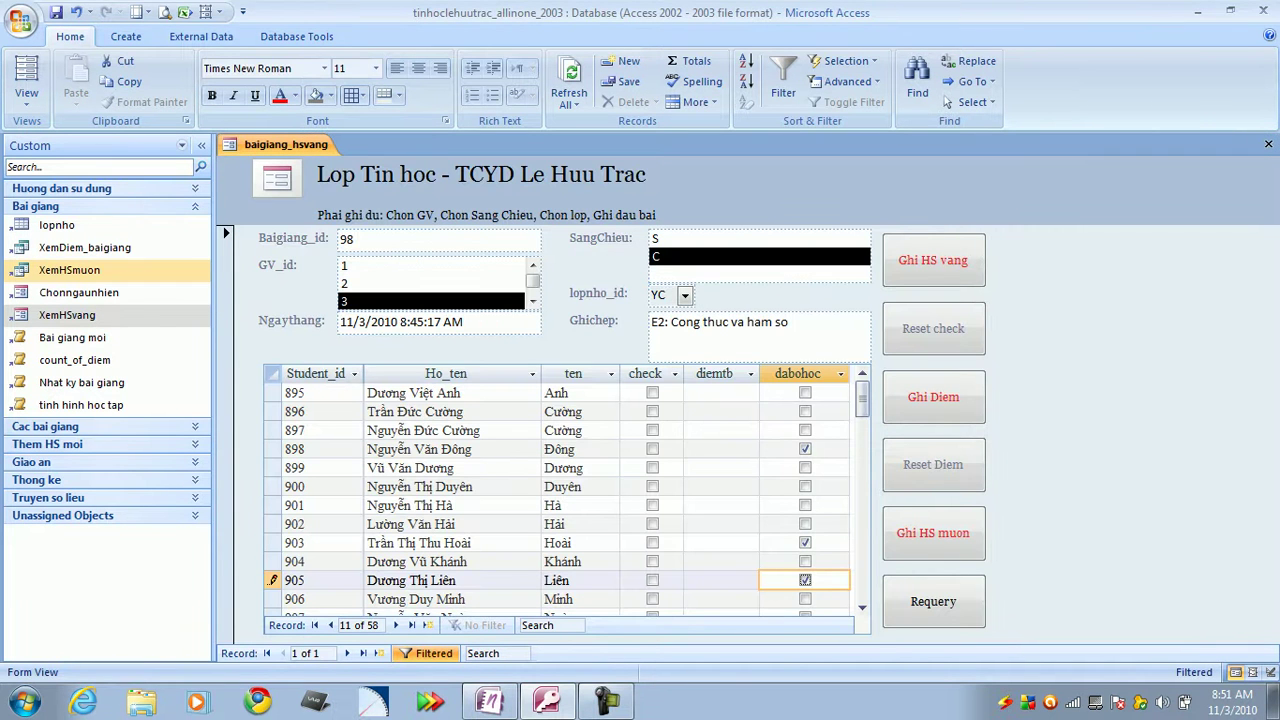
click(95, 272)
double_click(95, 270)
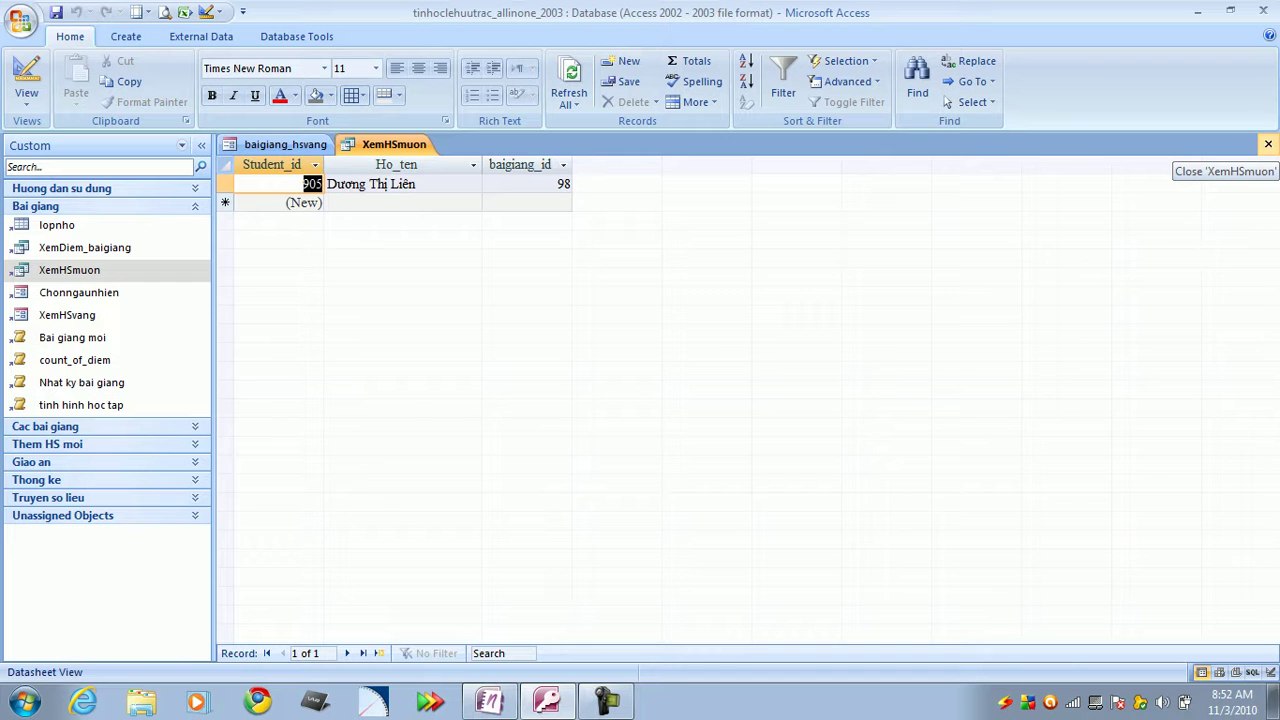
click(1268, 144)
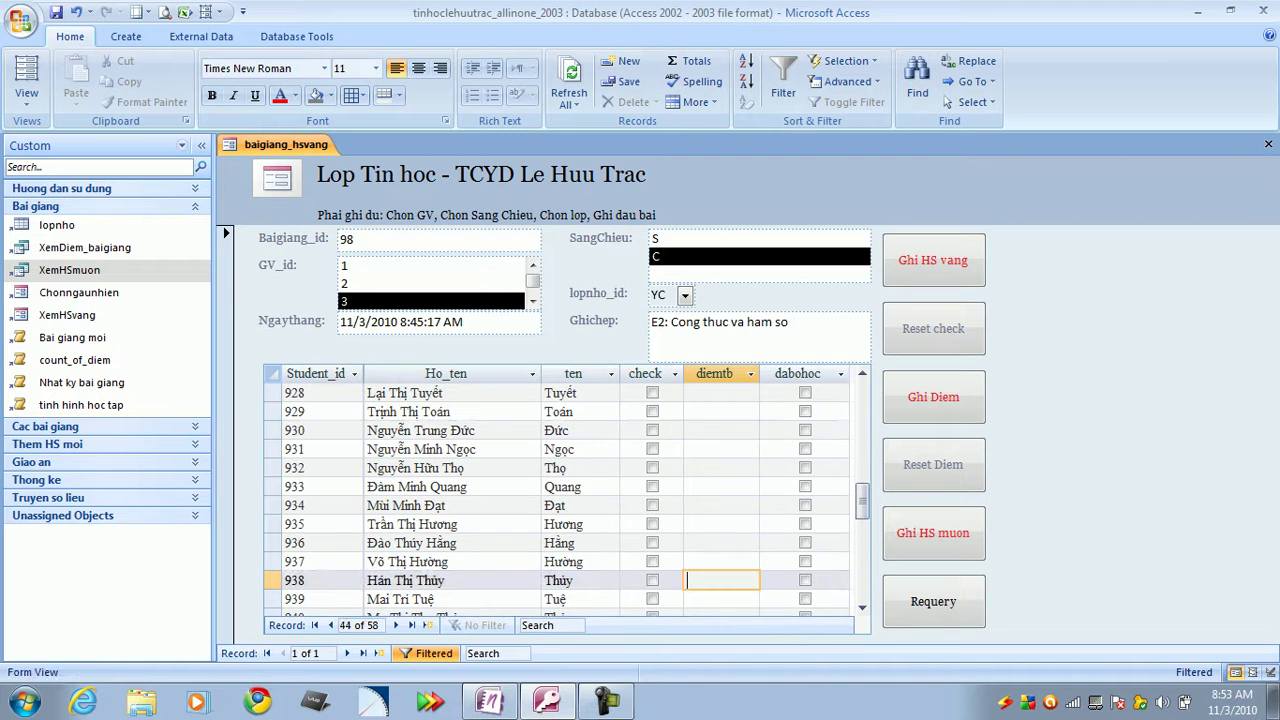
Enter diemtb grades 9, 7 and 6 for the students in records 40, 42 and 18, and record them with Ghi Diem.
text(9)
key(Down)
key(Down)
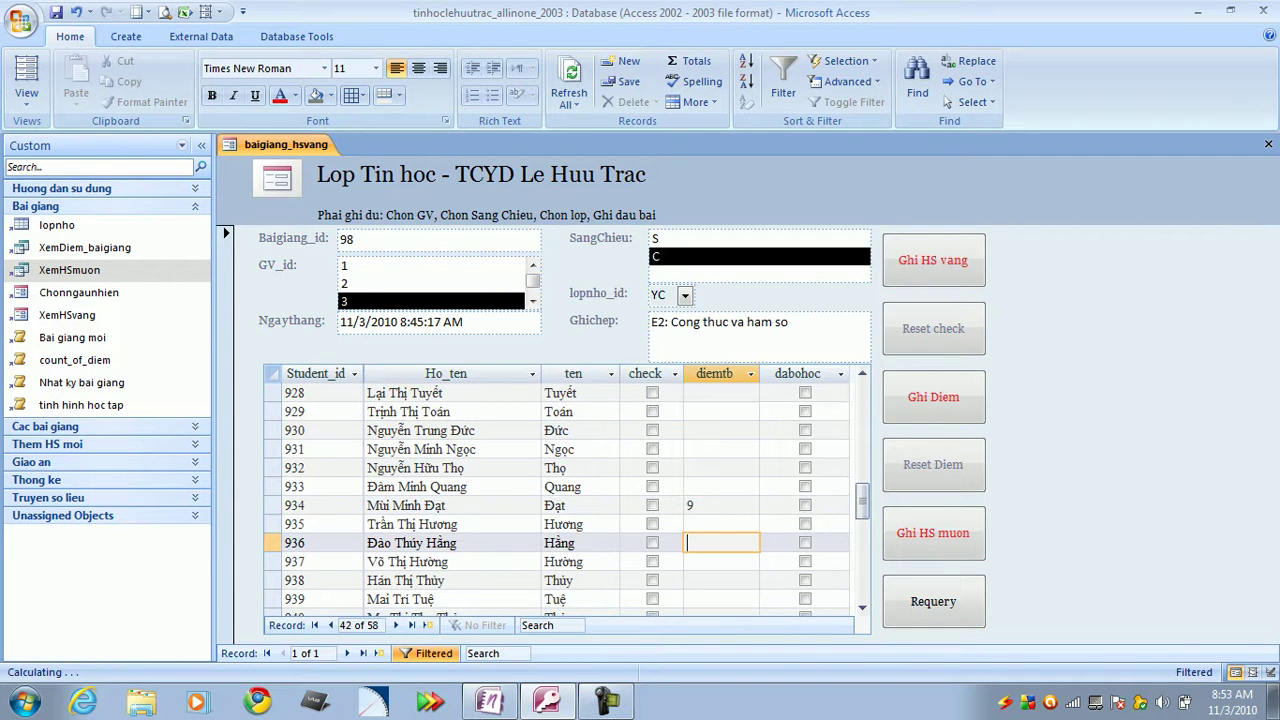
text(7)
key(Down)
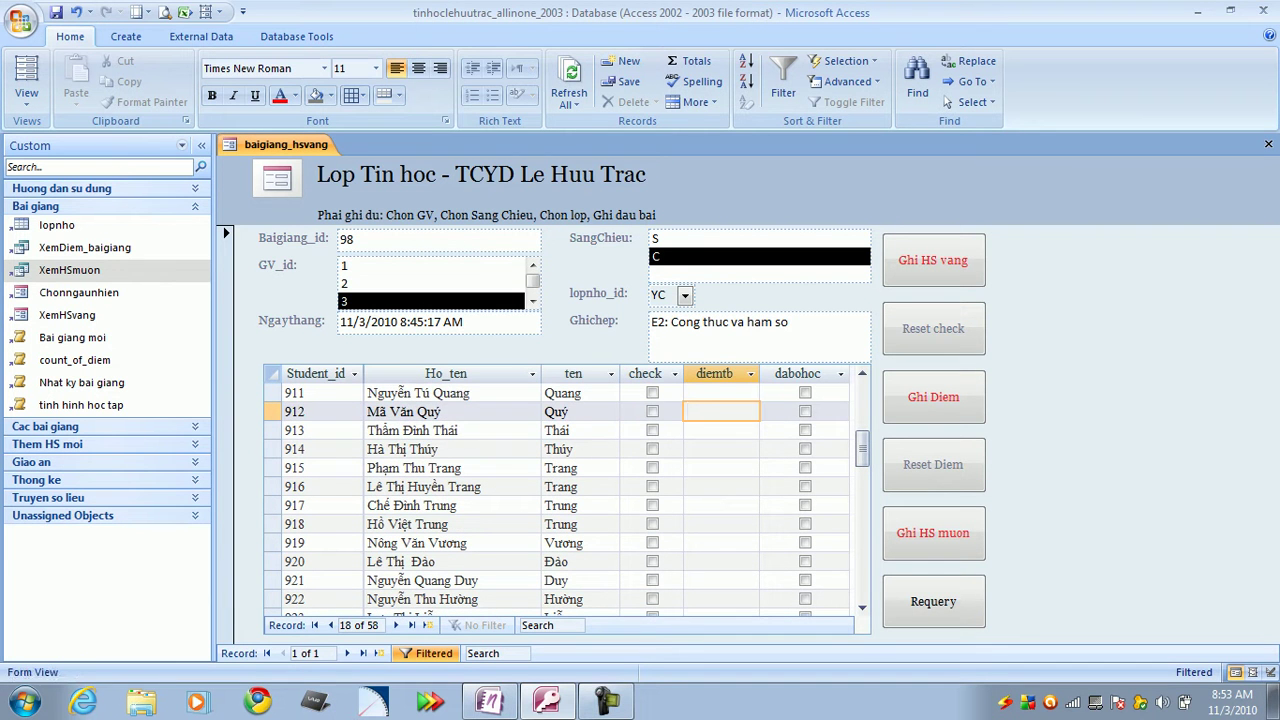
text(6)
key(Down)
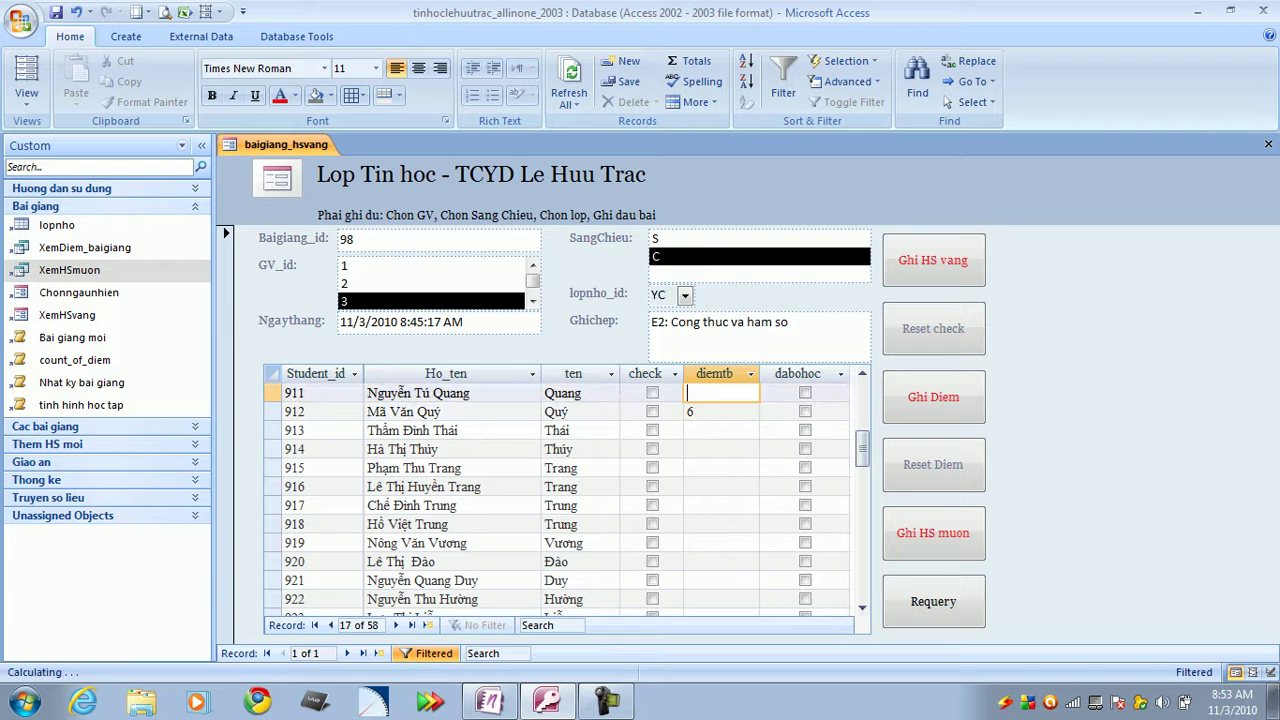
click(933, 397)
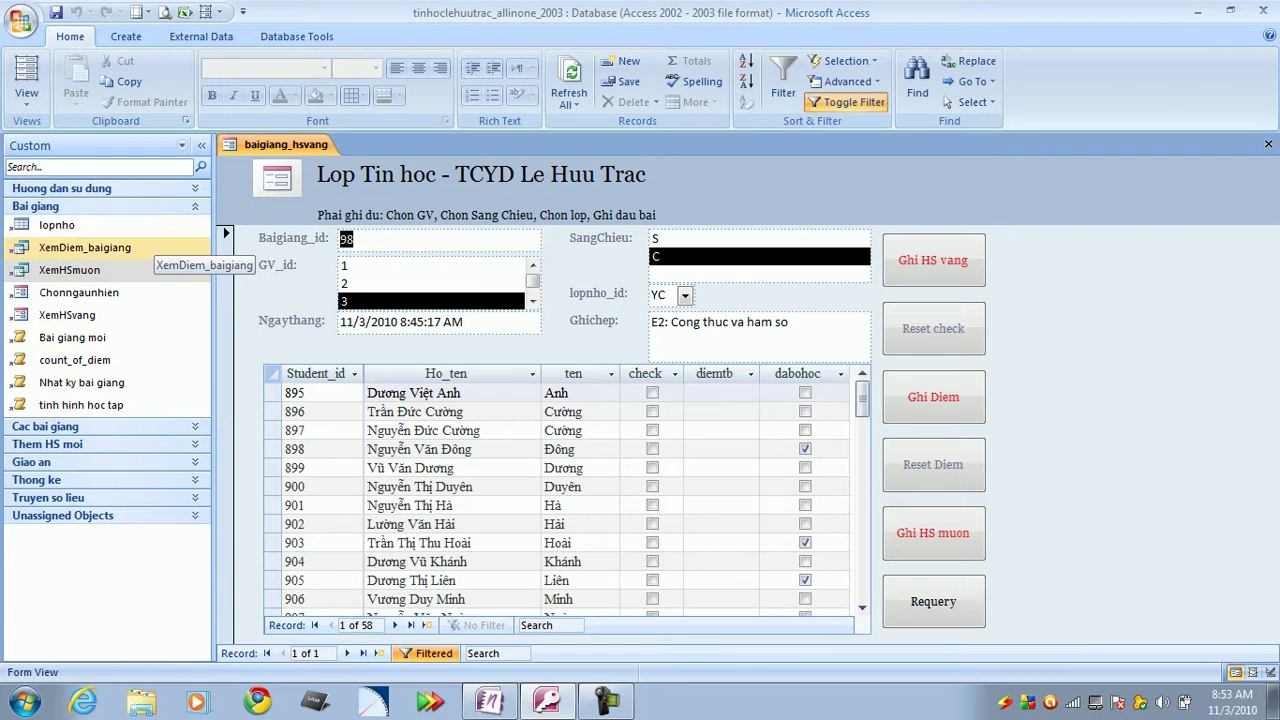
Review the students, grades and lesson number recorded in XemDiem_baigiang, and close it.
double_click(85, 247)
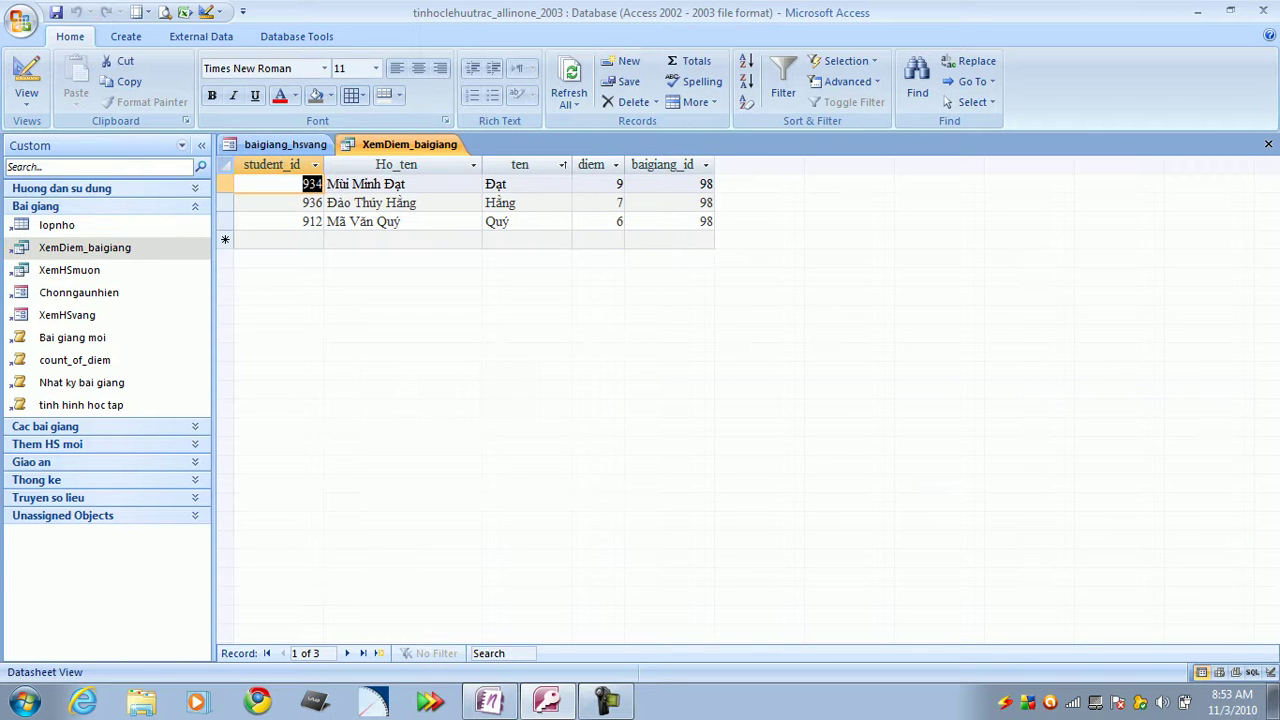
key(Down)
key(Up)
key(Down)
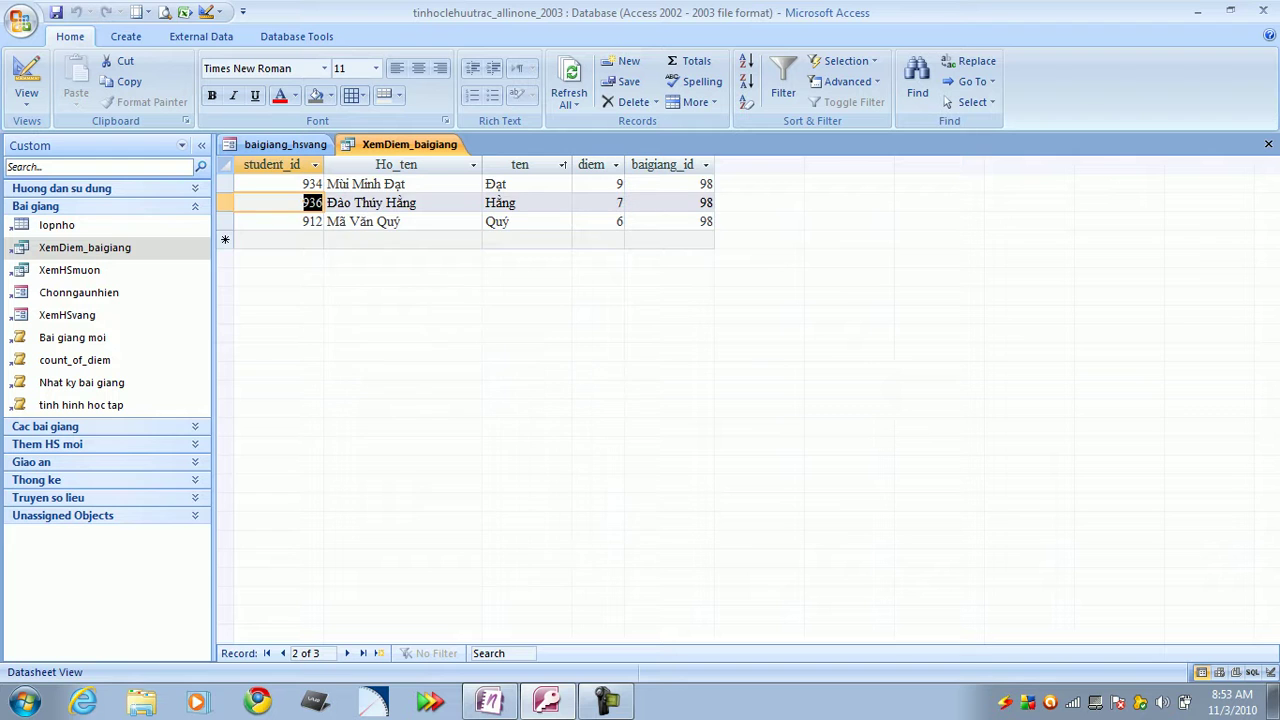
key(Up)
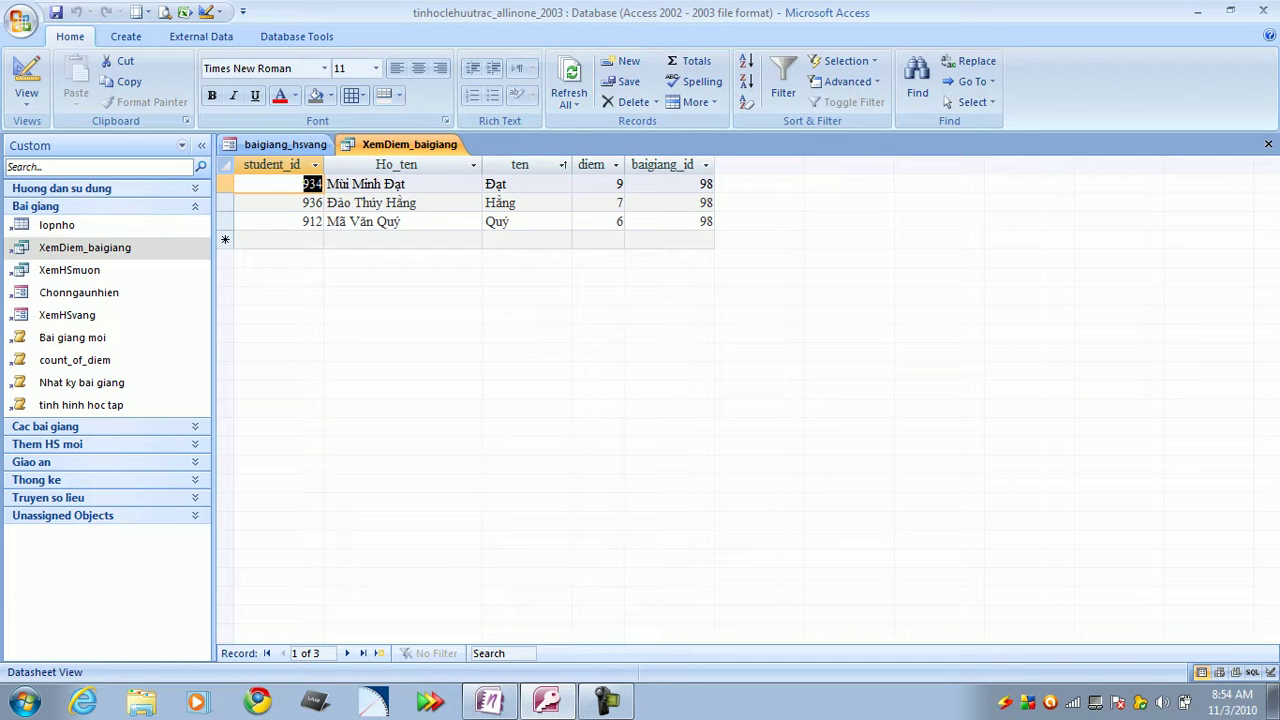
key(Tab)
key(Tab)
key(Tab)
key(Tab)
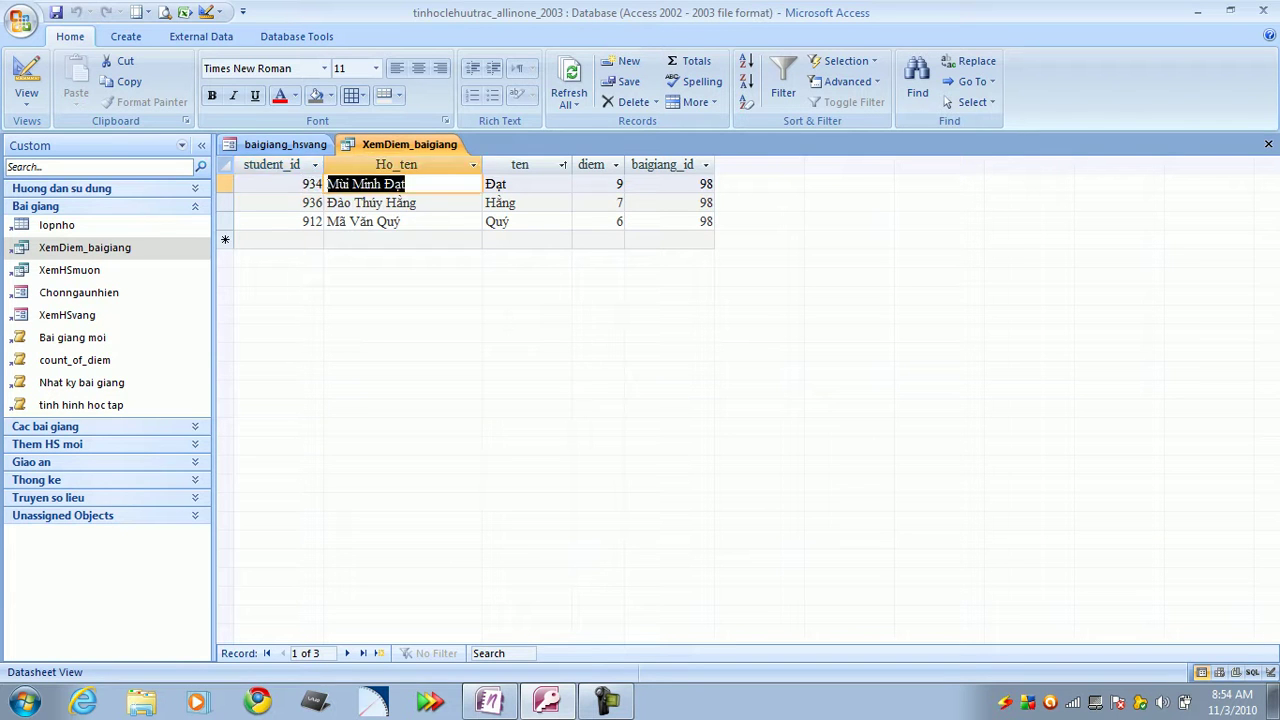
key(Down)
key(Down)
key(Down)
key(Up)
key(Up)
key(Up)
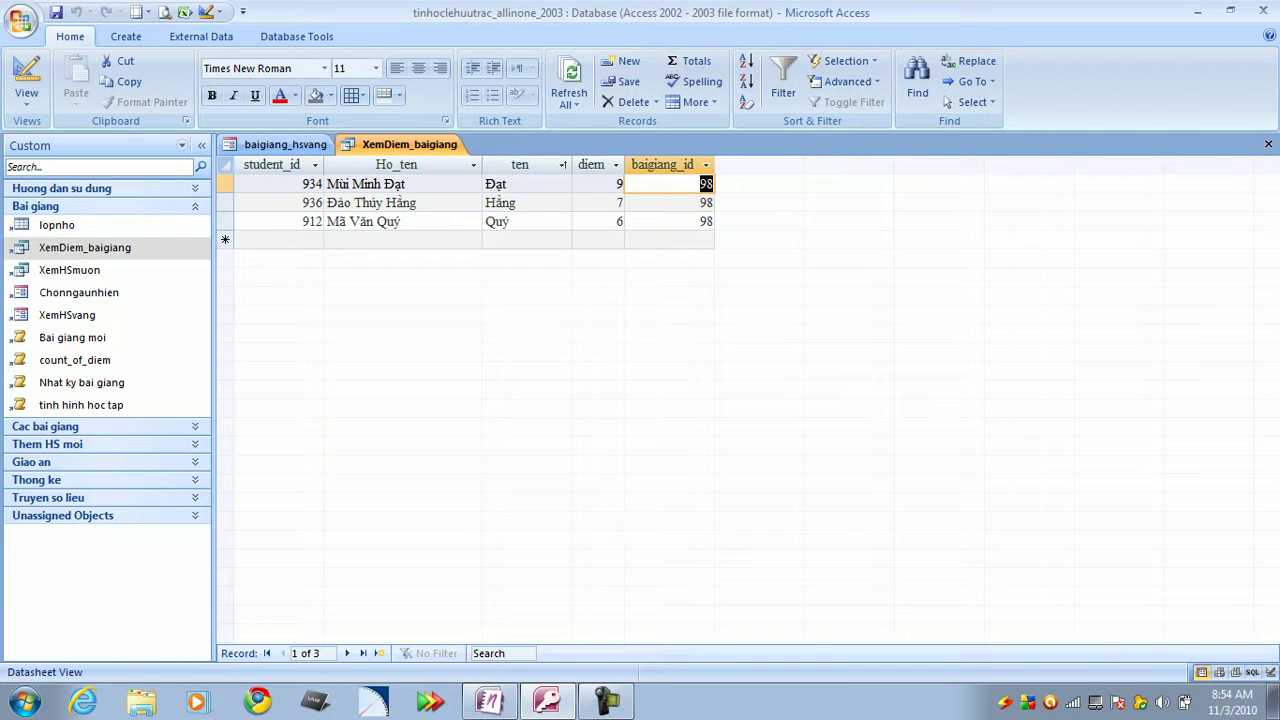
click(1268, 144)
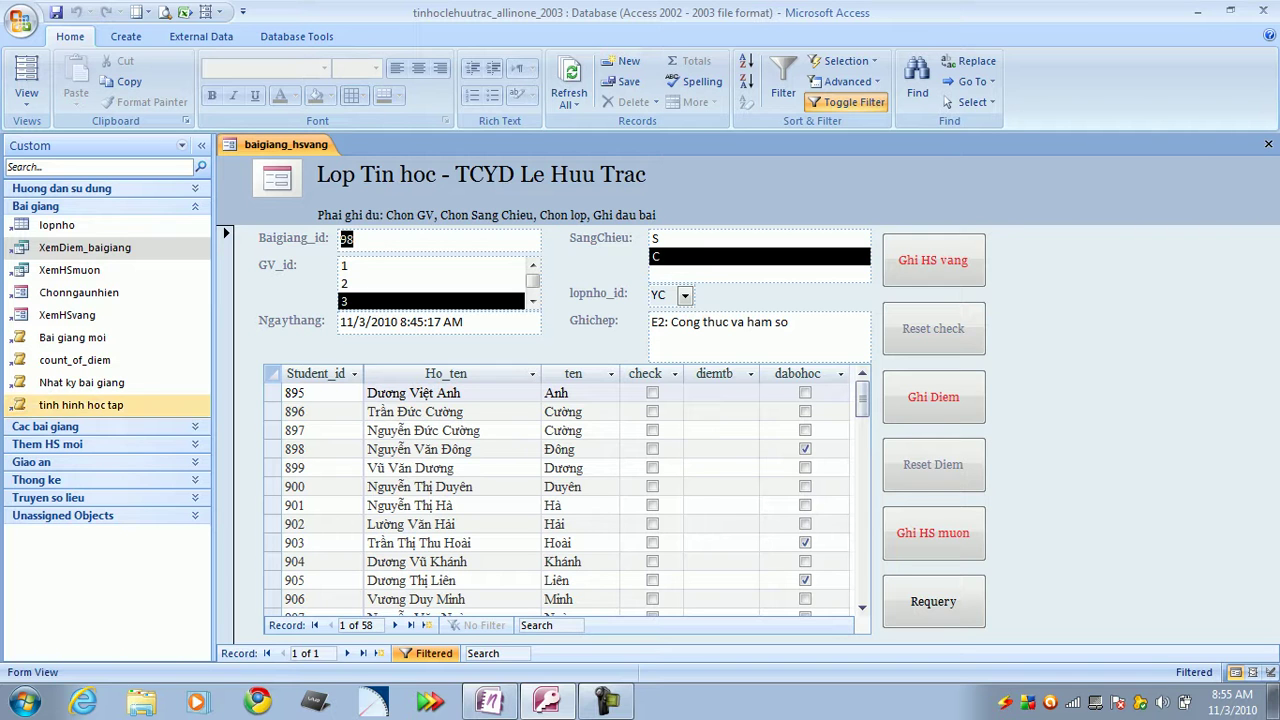
Review class YC's lessons in the baigiangqr query, examining the date, notes and teacher of each, and close it.
click(45, 426)
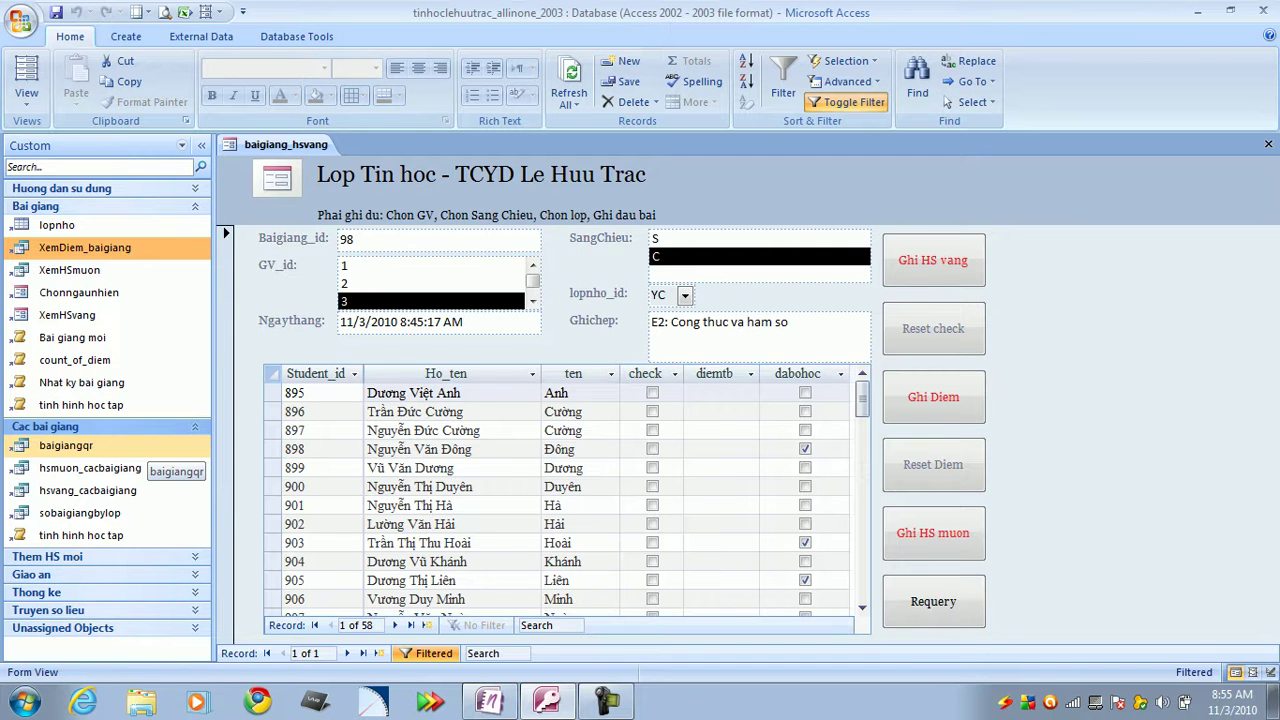
double_click(140, 450)
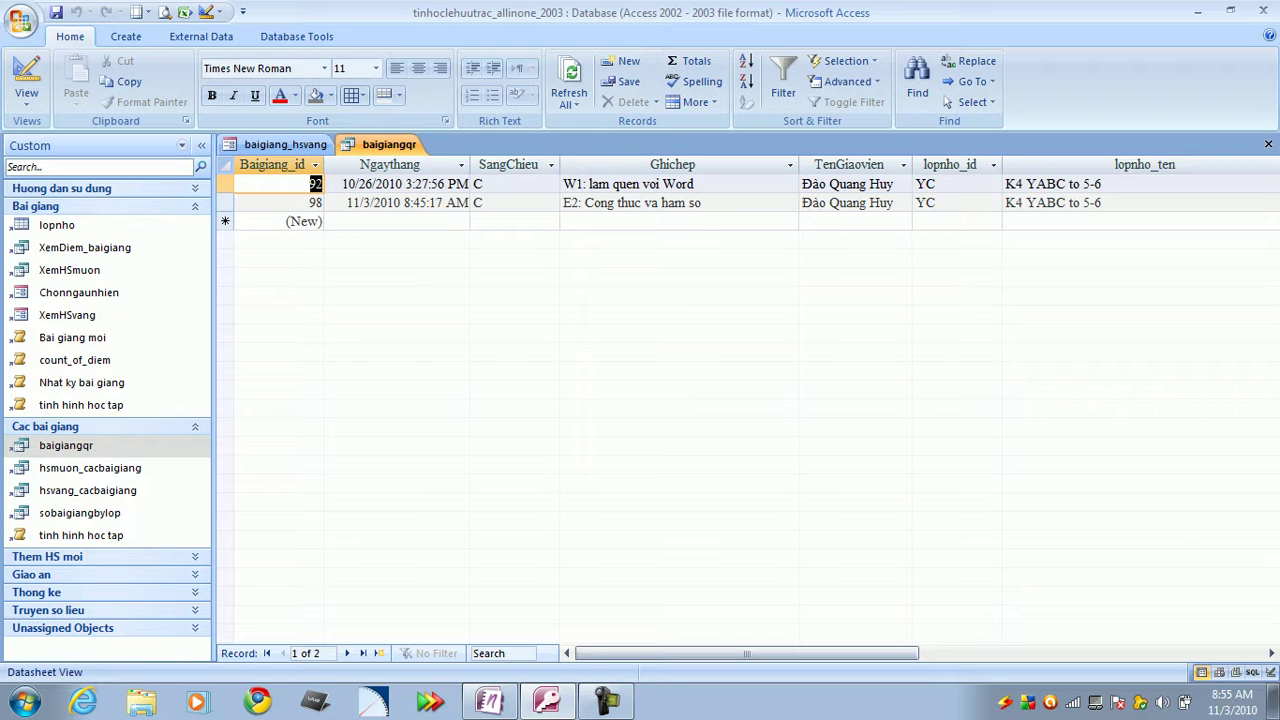
key(Tab)
key(Tab)
key(Tab)
key(Tab)
key(Down)
key(Up)
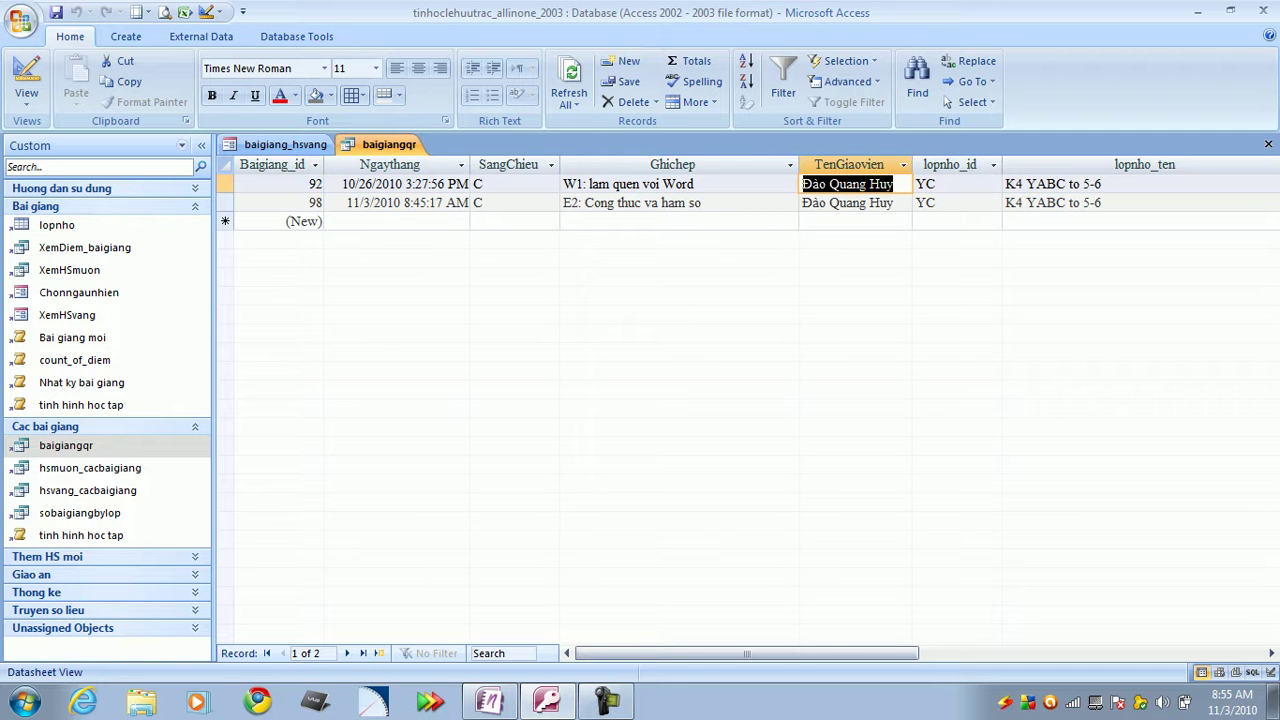
key(Down)
key(Up)
key(Down)
key(Up)
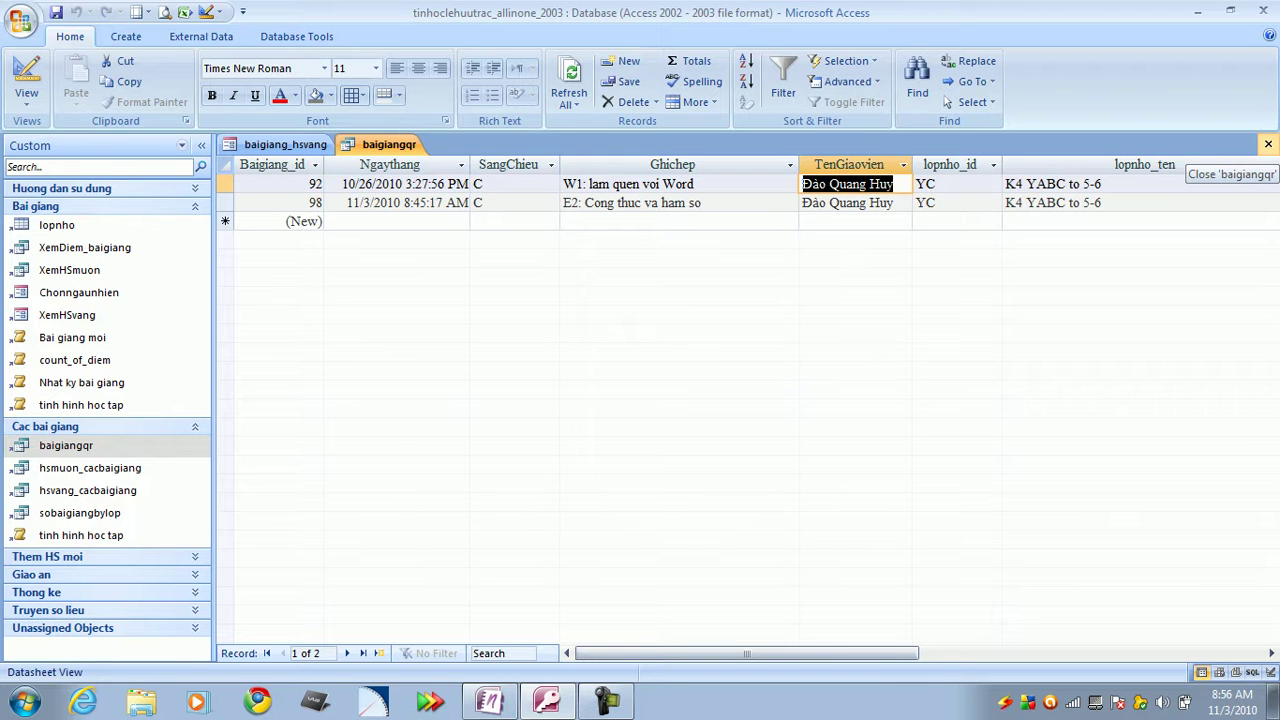
click(1268, 144)
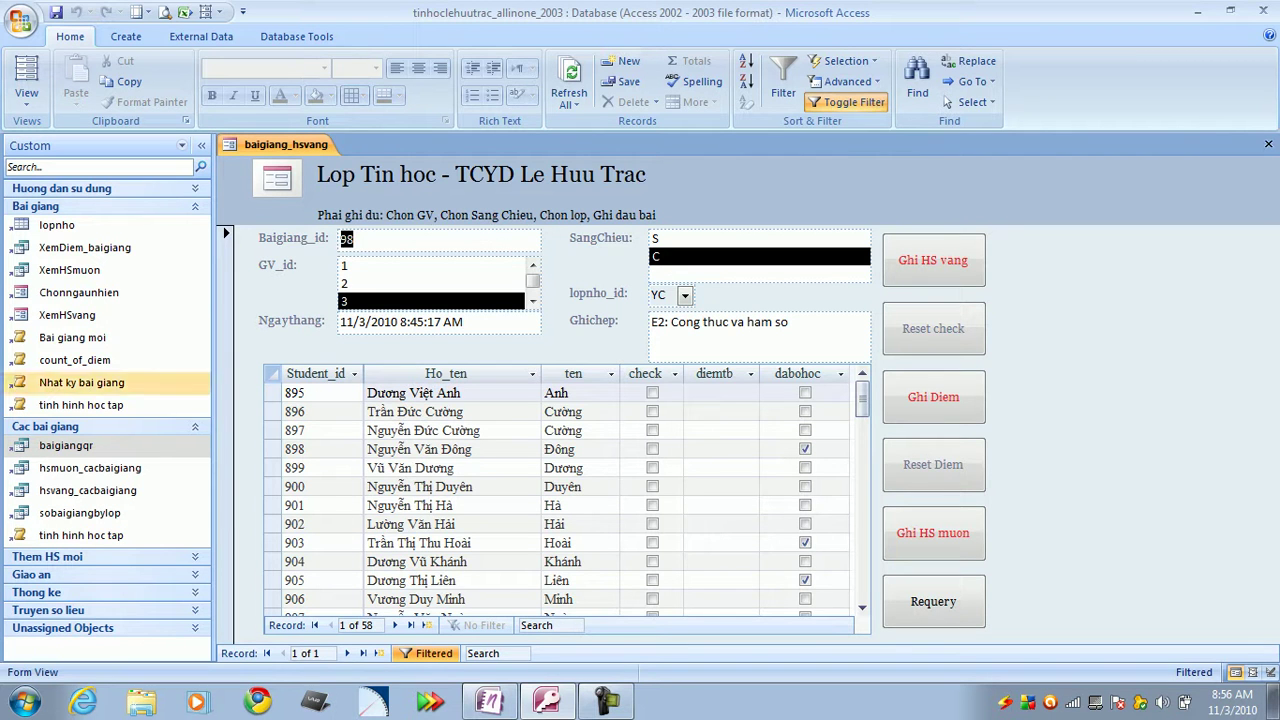
Read through the class's tinh hinh hoc tap report, examining grades, absences and late arrivals, and close it.
double_click(81, 404)
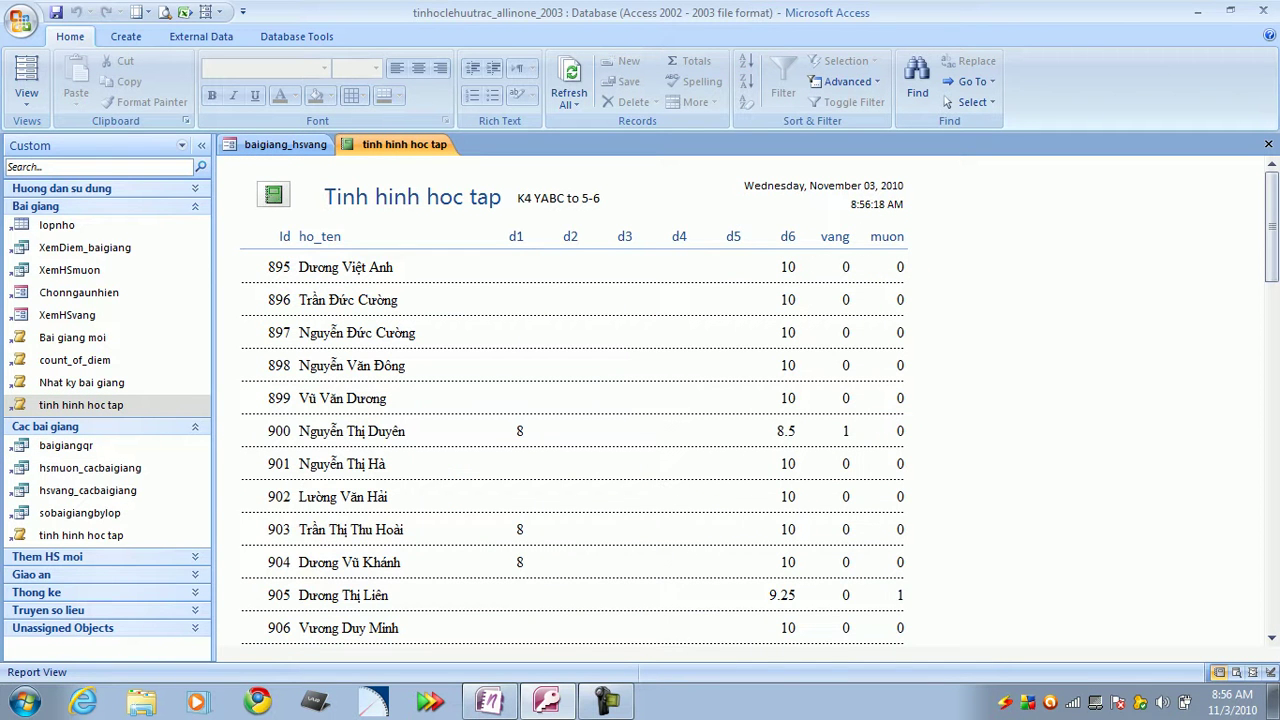
click(391, 299)
scroll(797, 266, down, 5)
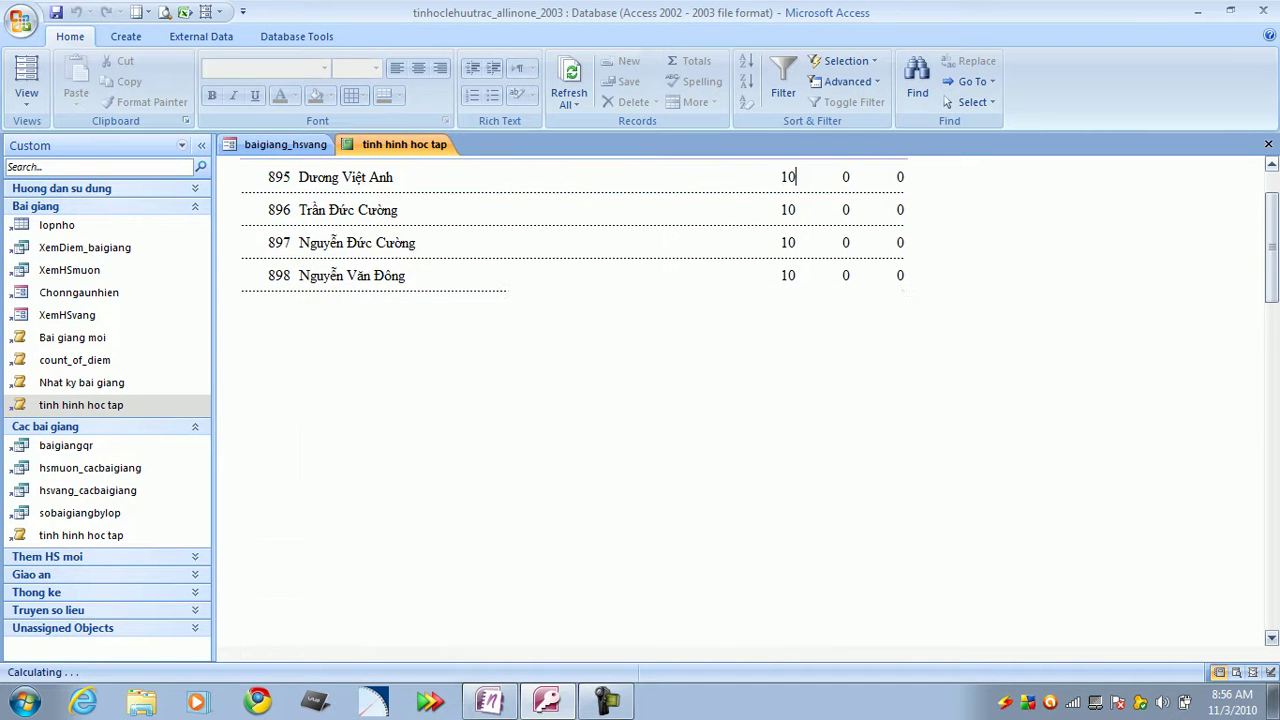
scroll(570, 400, down, 8)
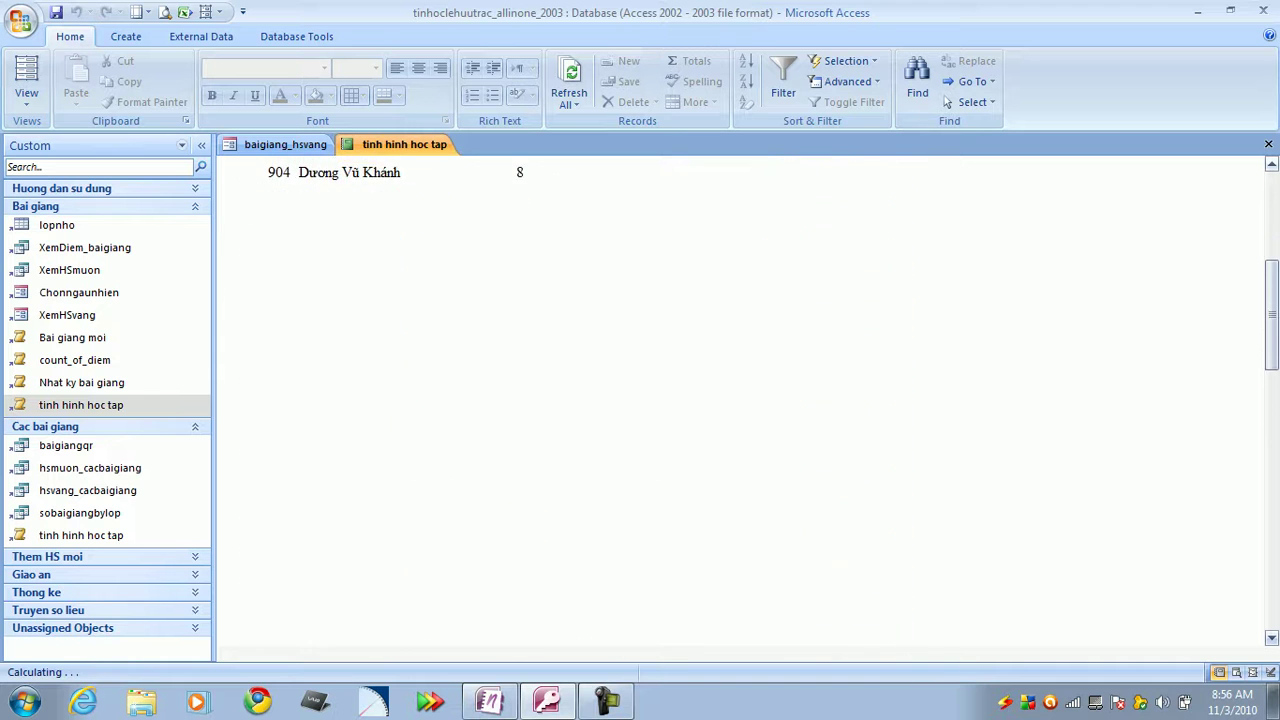
scroll(570, 400, down, 8)
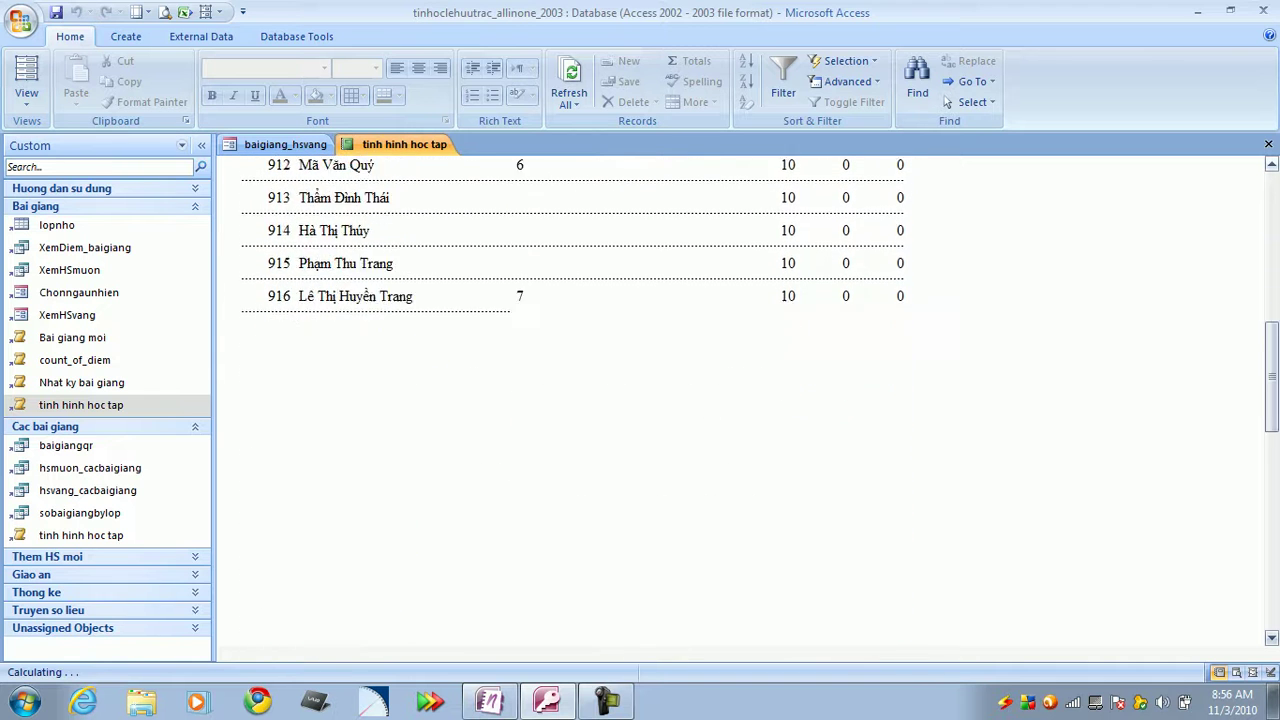
scroll(570, 400, down, 4)
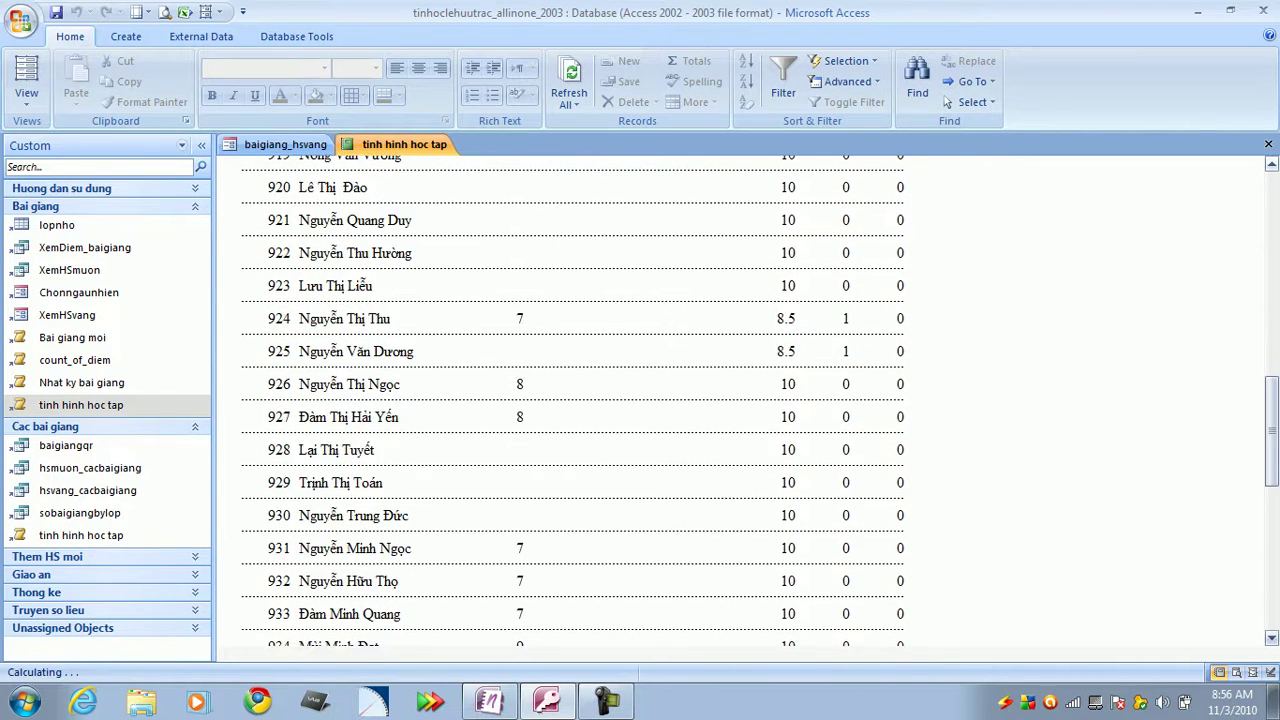
scroll(570, 400, down, 4)
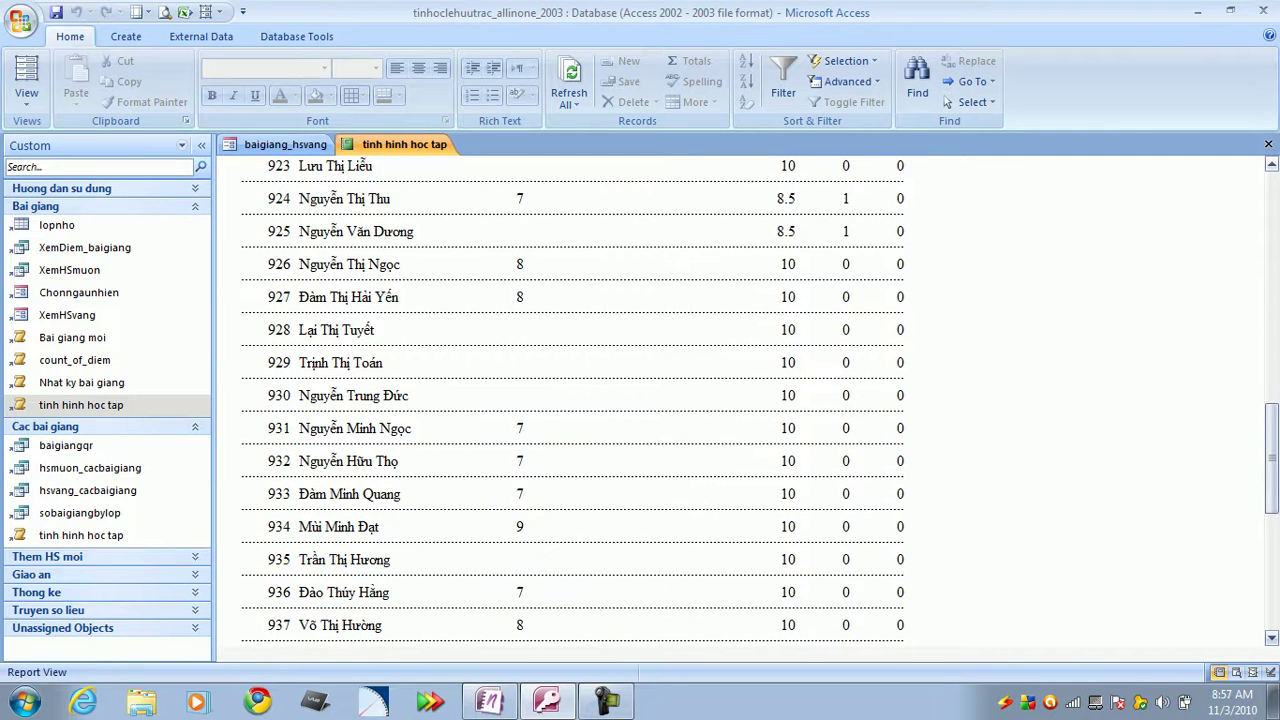
scroll(570, 400, down, 2)
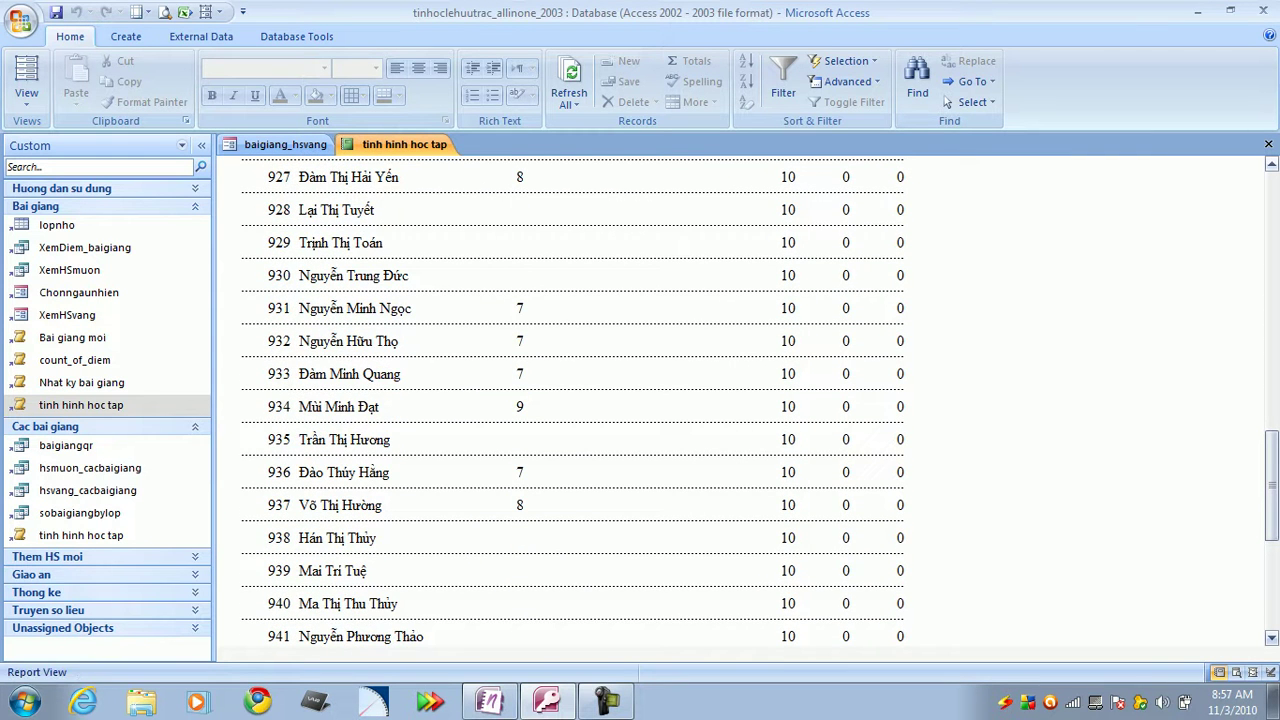
scroll(570, 400, down, 4)
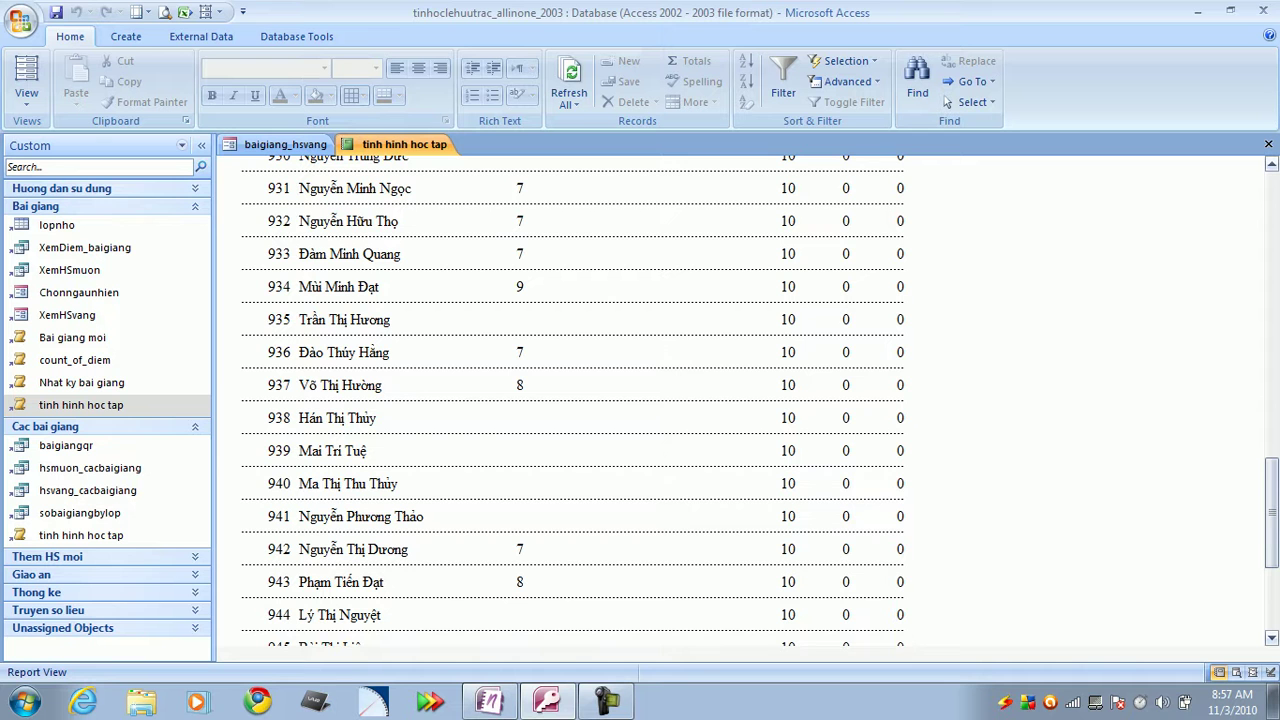
click(1268, 144)
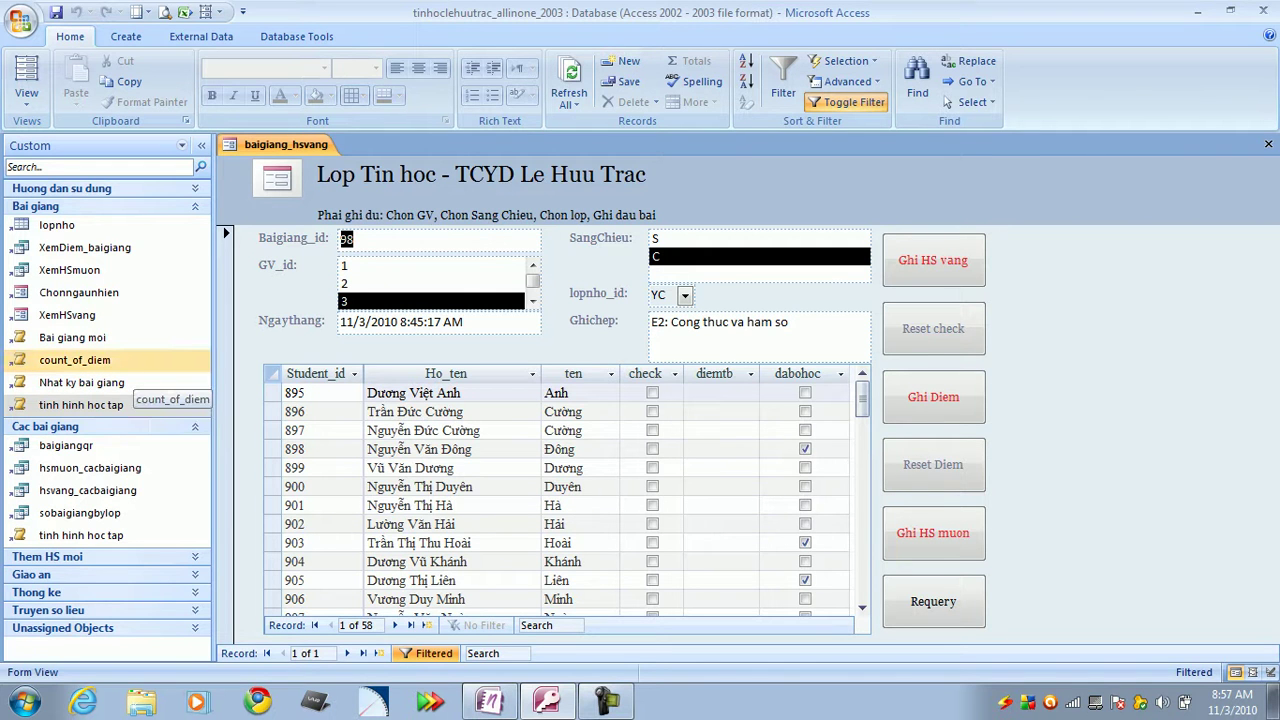
Run count_of_diem for the class and widen the Ho_ten column to fit the full names.
double_click(130, 366)
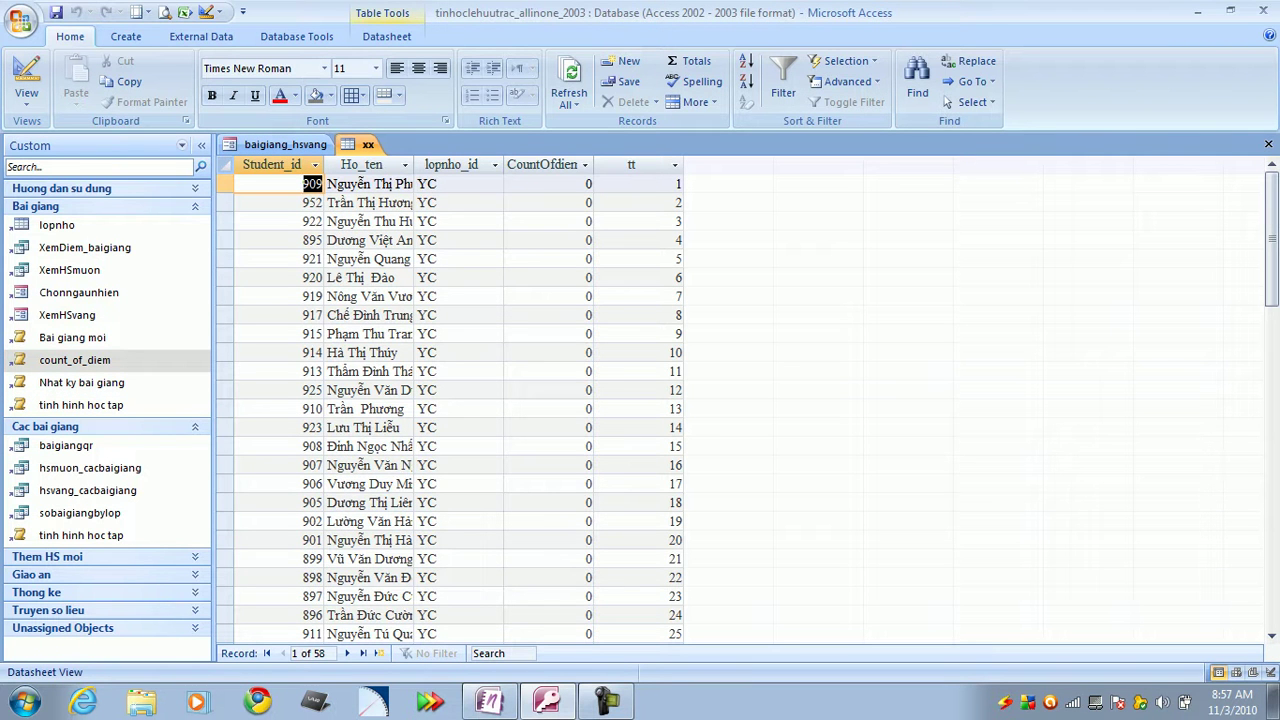
double_click(413, 164)
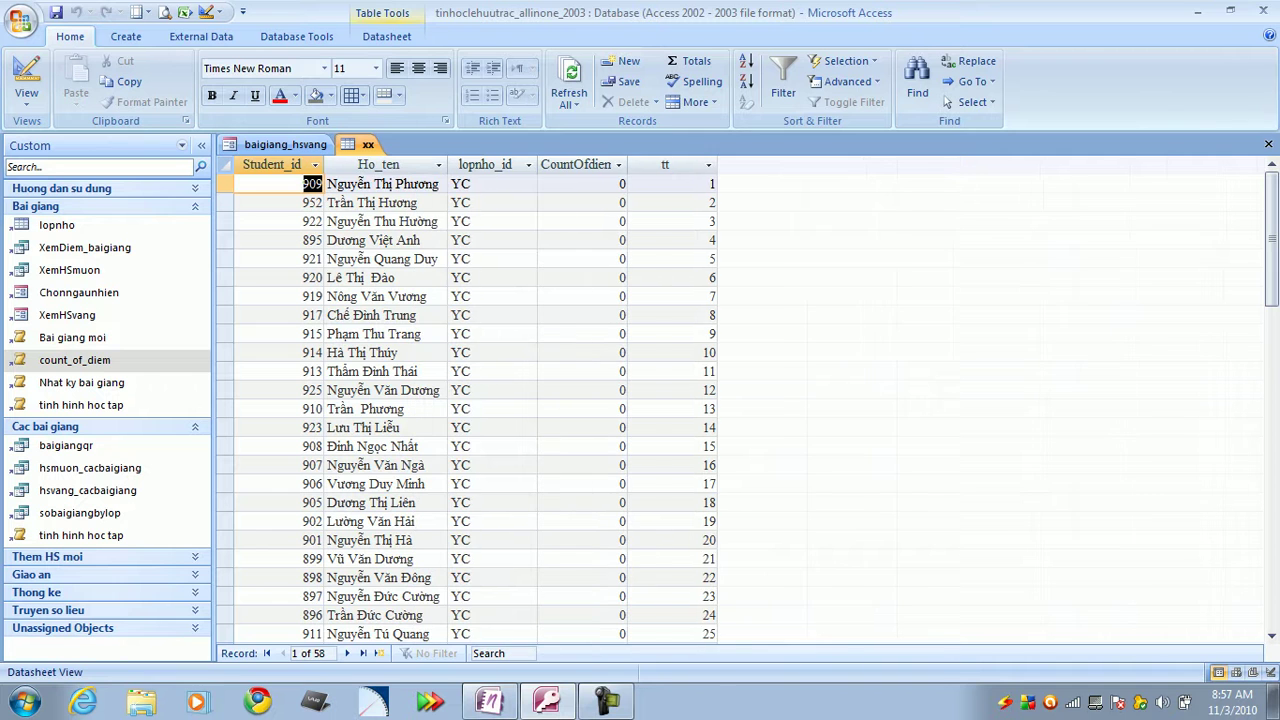
click(438, 184)
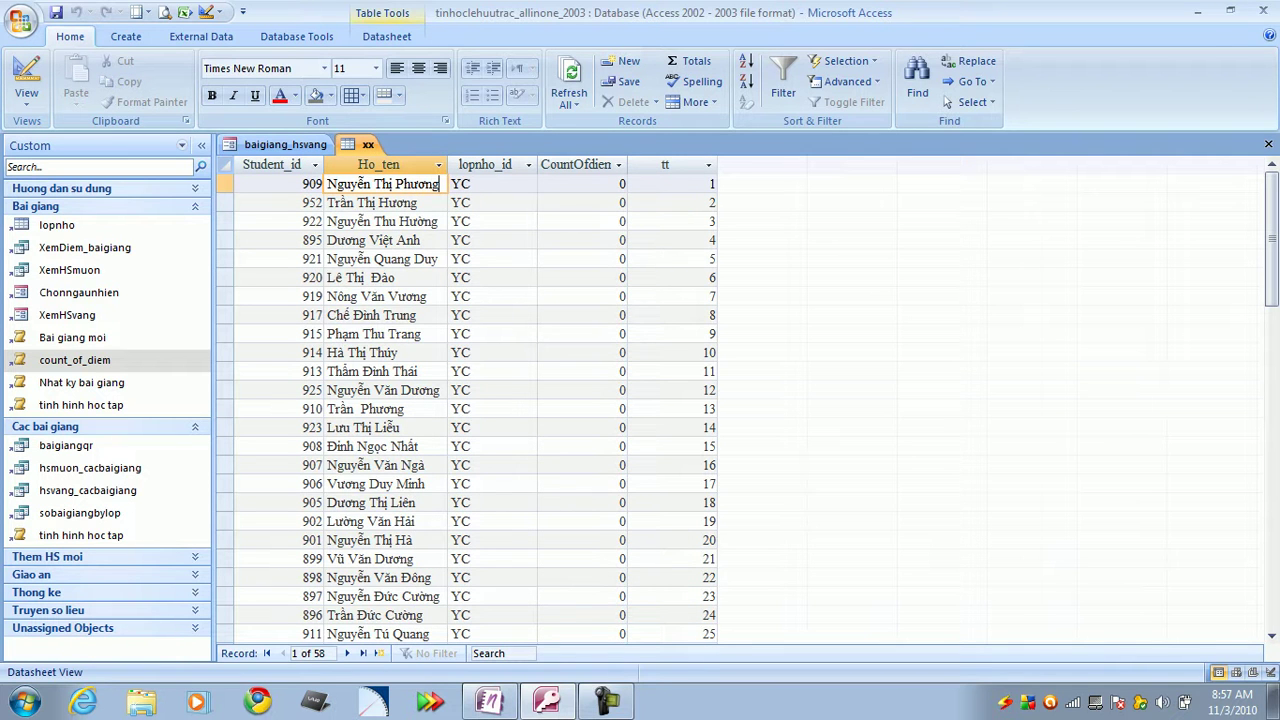
Examine the CountOfdien values for all class YC students down to the end of the list and back to the first record.
key(Tab)
key(Tab)
key(Down)
key(Down)
key(Down)
key(Down)
key(Down)
key(Down)
key(Down)
key(Down)
key(Down)
key(Down)
key(Down)
key(Down)
key(Down)
key(Down)
key(Down)
key(Down)
key(Down)
key(Down)
key(Down)
key(Down)
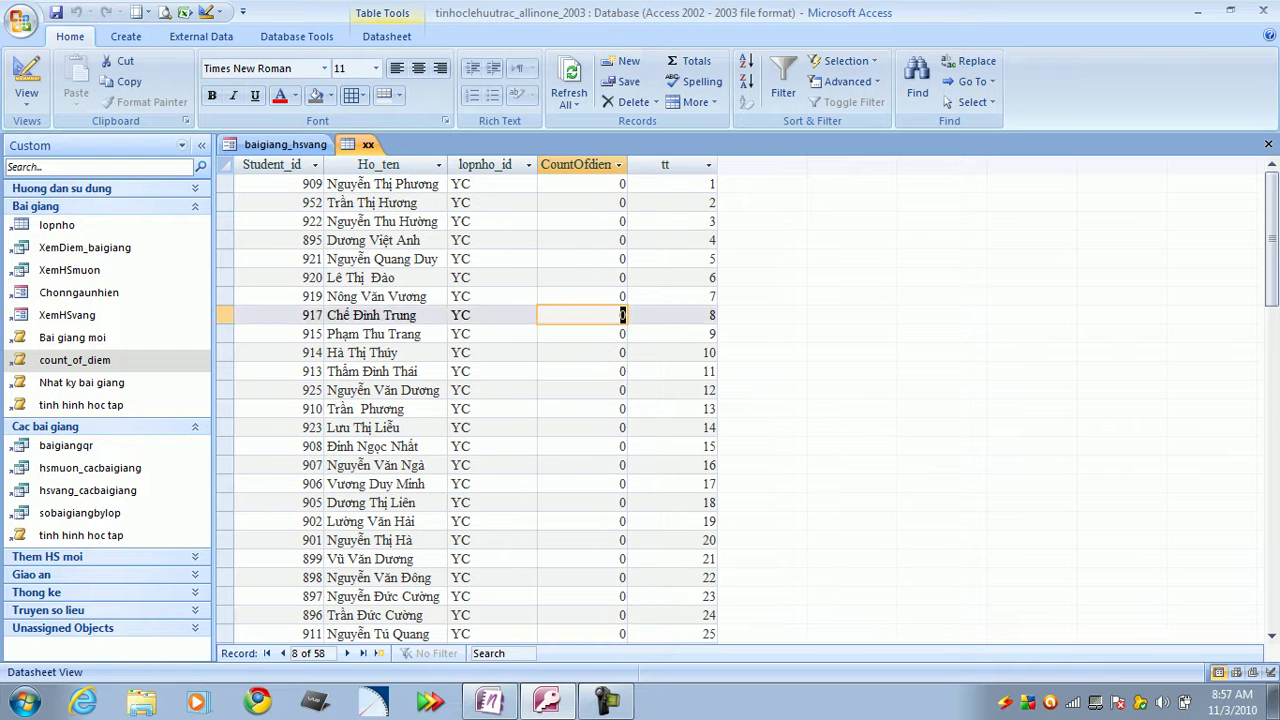
key(Down)
key(Down)
key(Down)
key(Down)
key(Down)
key(Down)
key(Down)
key(Down)
key(Down)
key(Down)
key(Down)
key(Down)
key(Down)
key(Down)
key(Down)
key(Down)
key(Down)
key(Down)
key(Down)
key(Down)
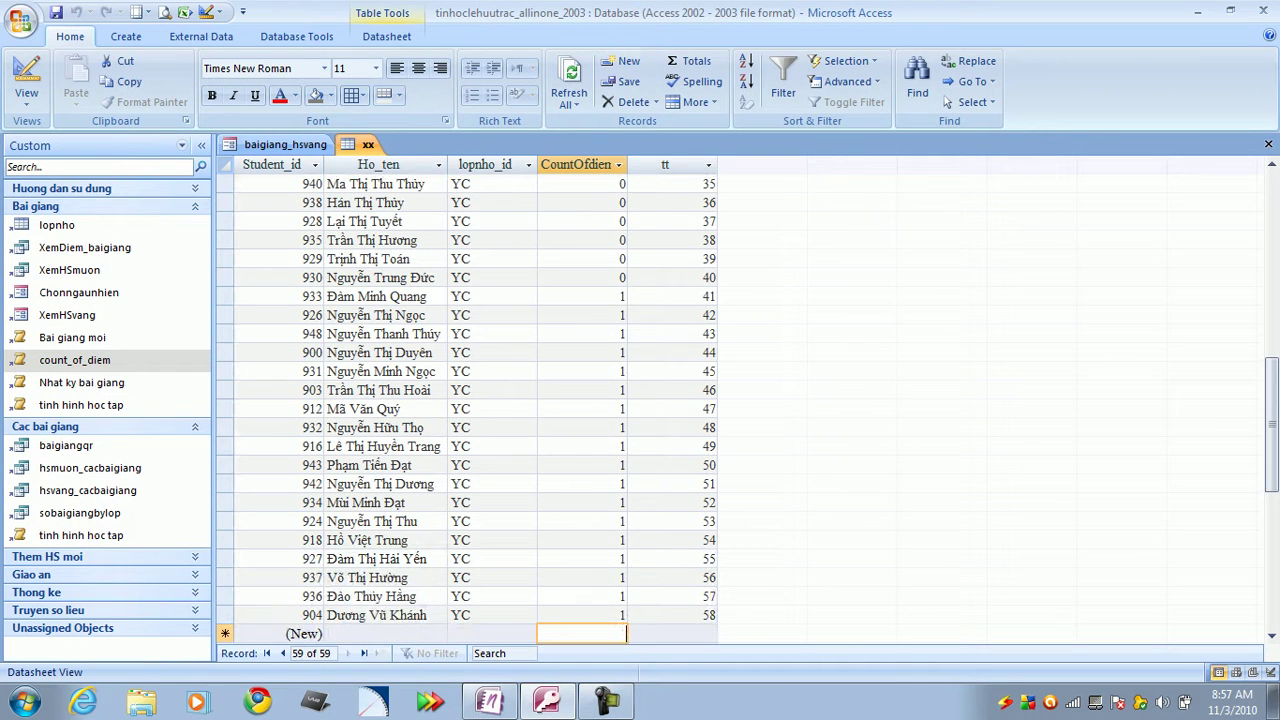
key(Up)
key(Up)
key(Up)
key(Up)
key(Up)
key(Up)
key(Up)
key(Up)
key(Up)
key(Up)
key(Up)
key(Up)
key(Up)
key(Up)
key(Up)
key(Up)
key(Up)
key(Up)
key(Up)
key(Up)
scroll(475, 400, up, 10)
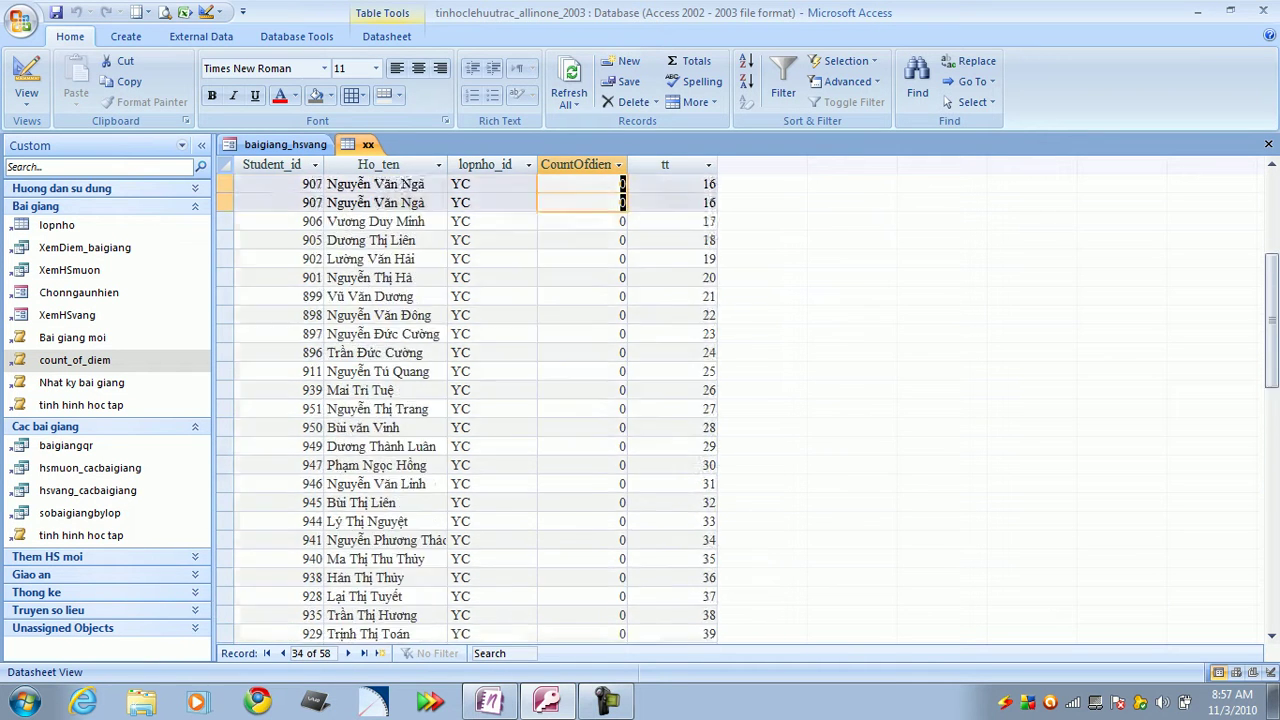
key(Down)
key(Down)
key(Down)
key(Down)
key(Down)
key(Down)
key(Down)
key(Down)
key(Down)
key(Down)
key(Down)
key(Down)
key(Down)
key(Down)
key(Down)
key(Down)
key(Down)
key(Down)
key(Down)
key(Down)
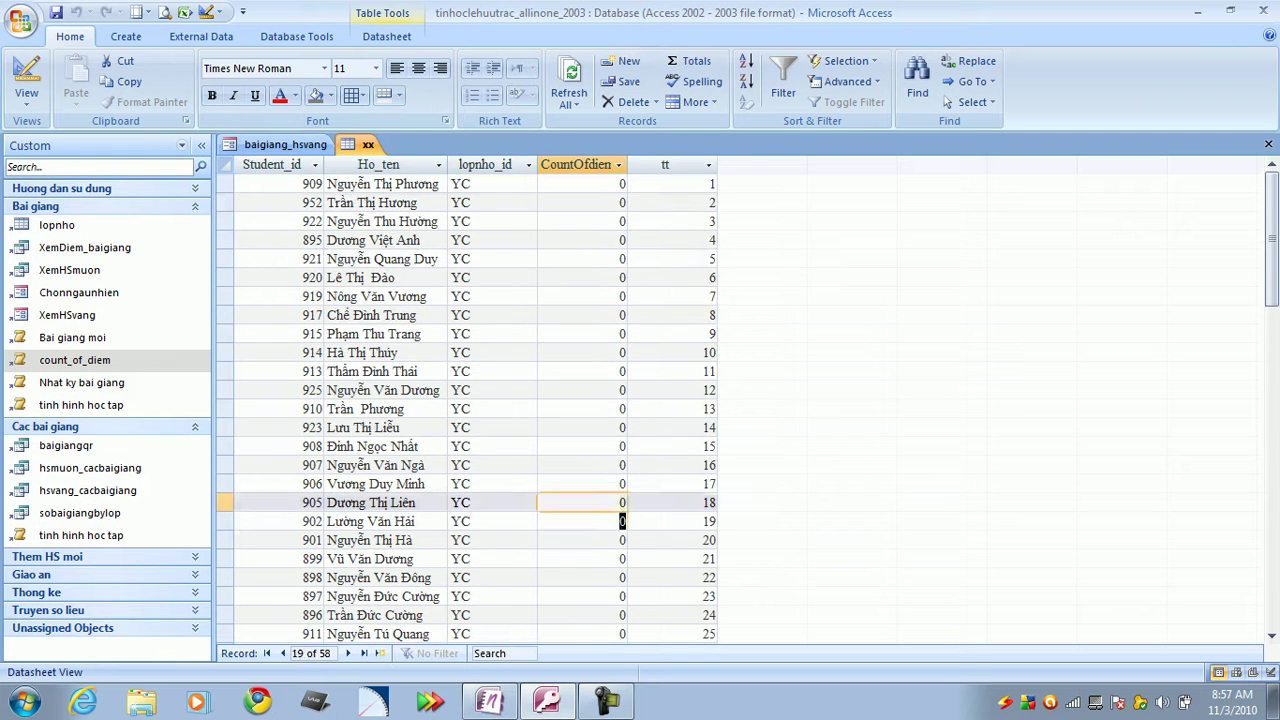
key(Up)
key(Up)
key(Up)
key(Up)
key(Up)
key(Up)
key(Up)
key(Up)
key(Up)
key(Up)
key(Up)
key(Up)
key(Up)
key(Up)
key(Up)
key(Up)
key(Up)
key(Up)
key(Up)
key(Up)
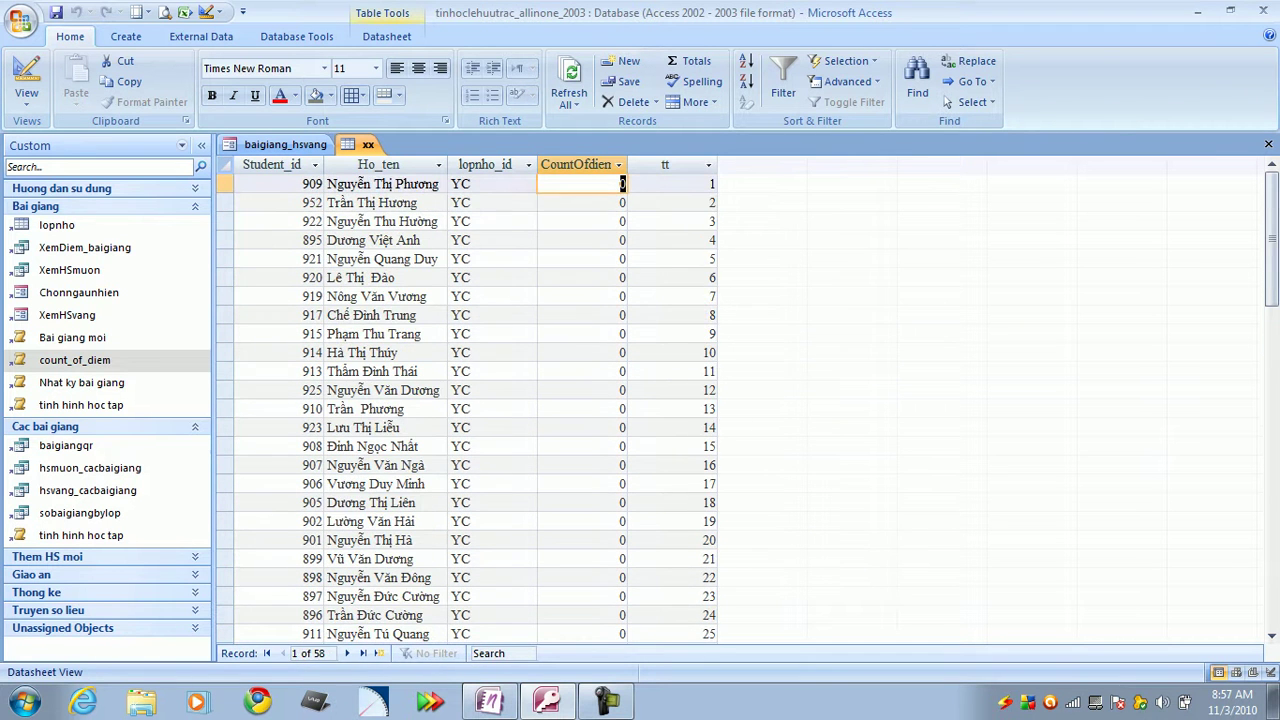
Recheck the CountOfdien values of roughly the first twenty students and return to the first record.
key(Down)
key(Down)
key(Down)
key(Down)
key(Down)
key(Down)
key(Down)
key(Down)
key(Down)
key(Down)
key(Down)
key(Down)
key(Down)
key(Down)
key(Down)
key(Down)
key(Down)
key(Down)
key(Down)
key(Down)
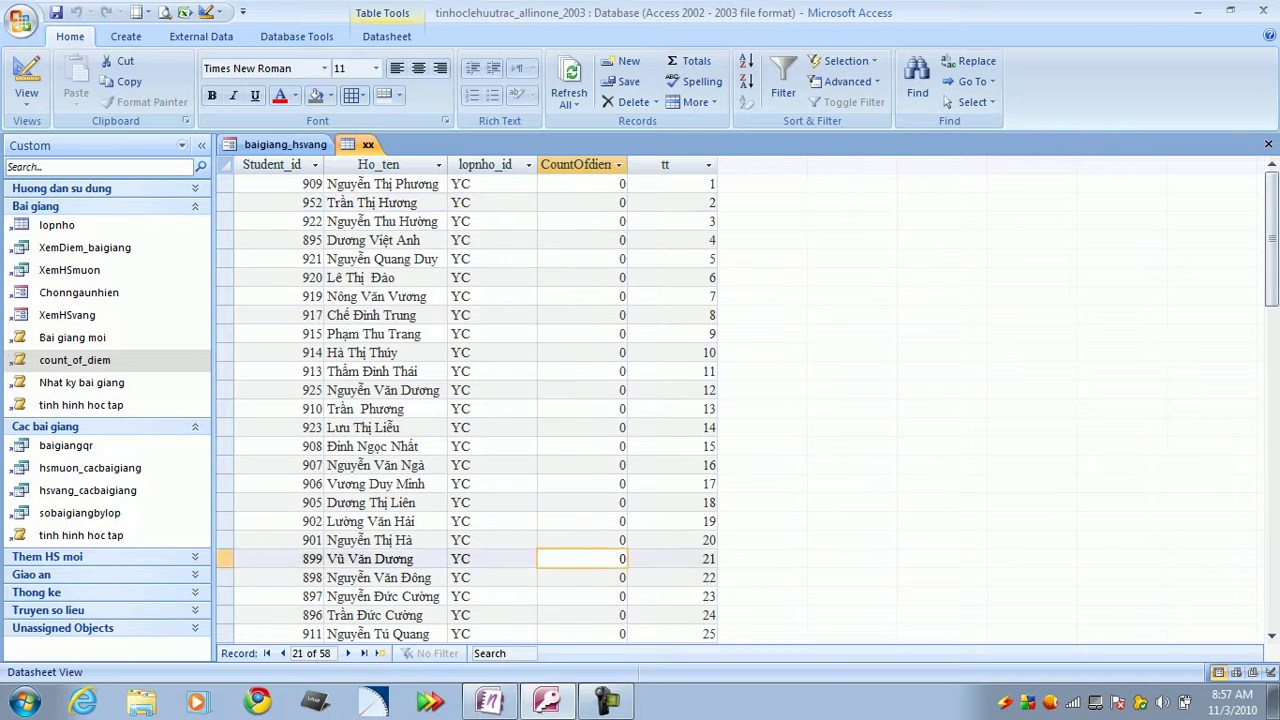
key(Up)
key(Up)
key(Up)
key(Up)
key(Up)
key(Up)
key(Up)
key(Up)
key(Up)
key(Up)
key(Up)
key(Up)
key(Up)
key(Up)
key(Up)
key(Up)
key(Up)
key(Up)
key(Up)
key(Up)
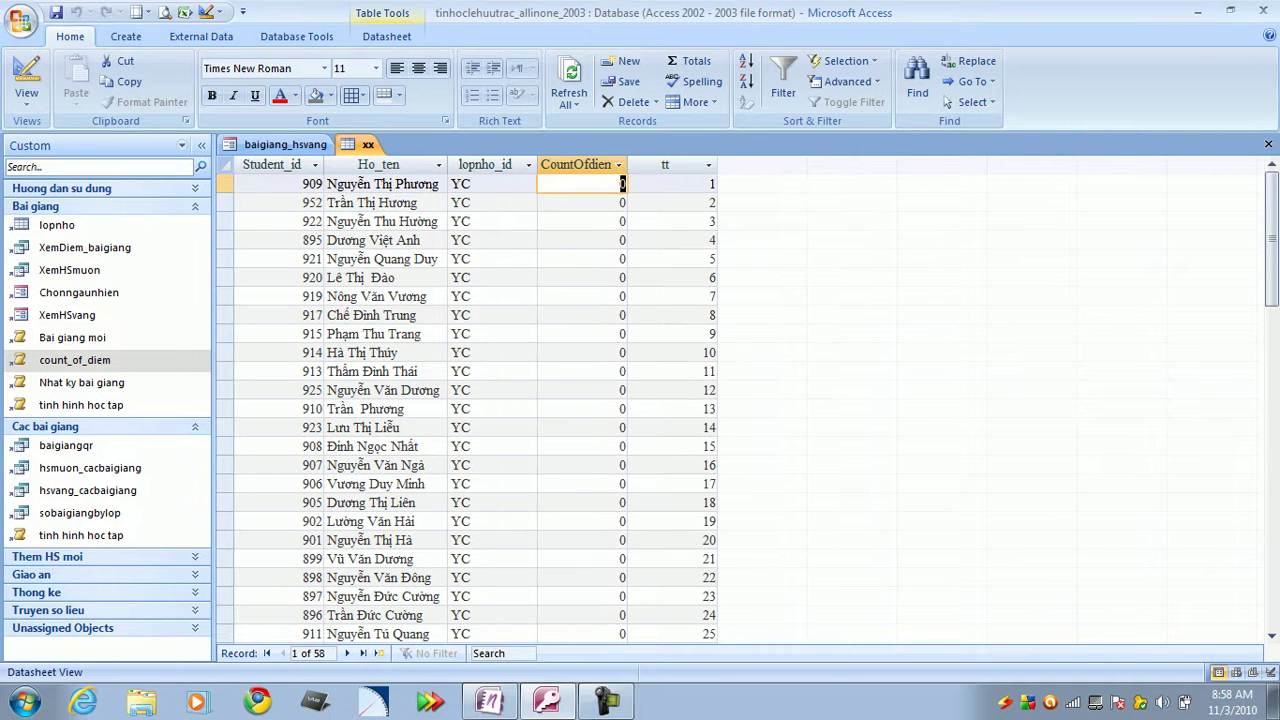
Look through the CountOfdien values down to the thirtieth student, and close the xx table without saving its layout changes.
key(Down)
key(Down)
key(Down)
key(Down)
key(Down)
key(Down)
key(Down)
key(Down)
key(Down)
key(Down)
key(Down)
key(Down)
key(Down)
key(Down)
key(Down)
key(Down)
key(Down)
key(Down)
key(Down)
key(Down)
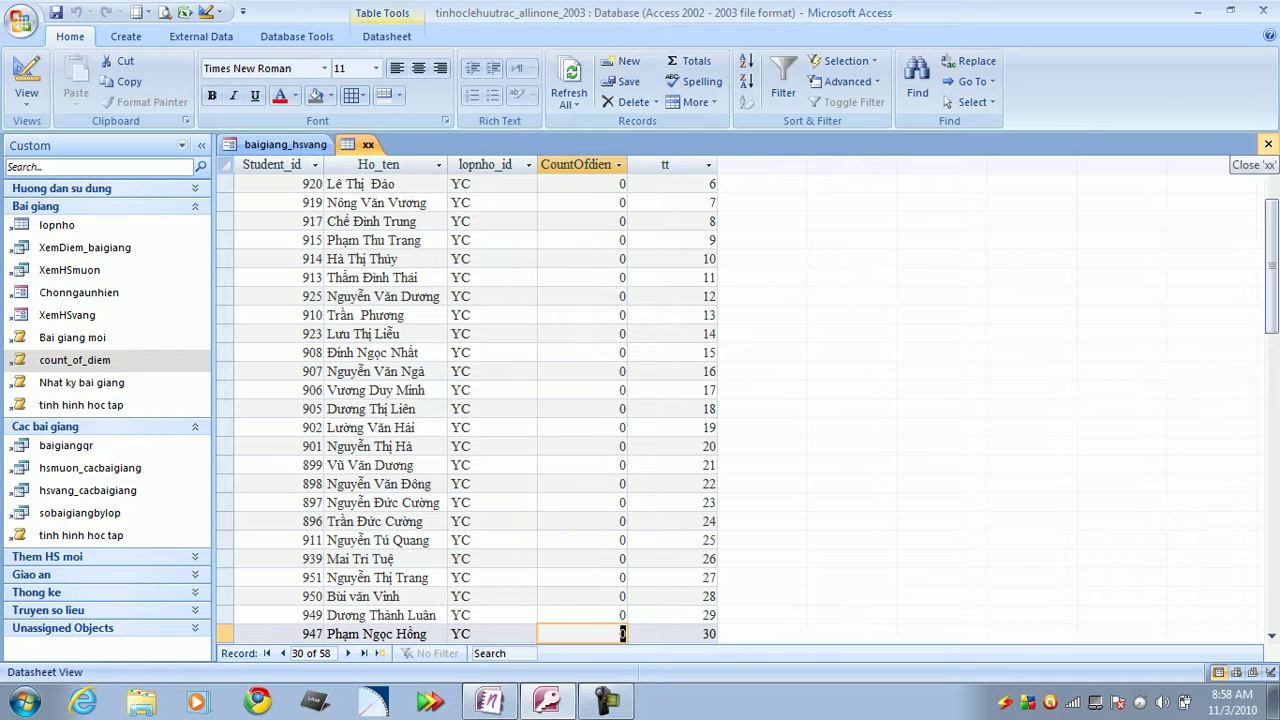
click(1268, 144)
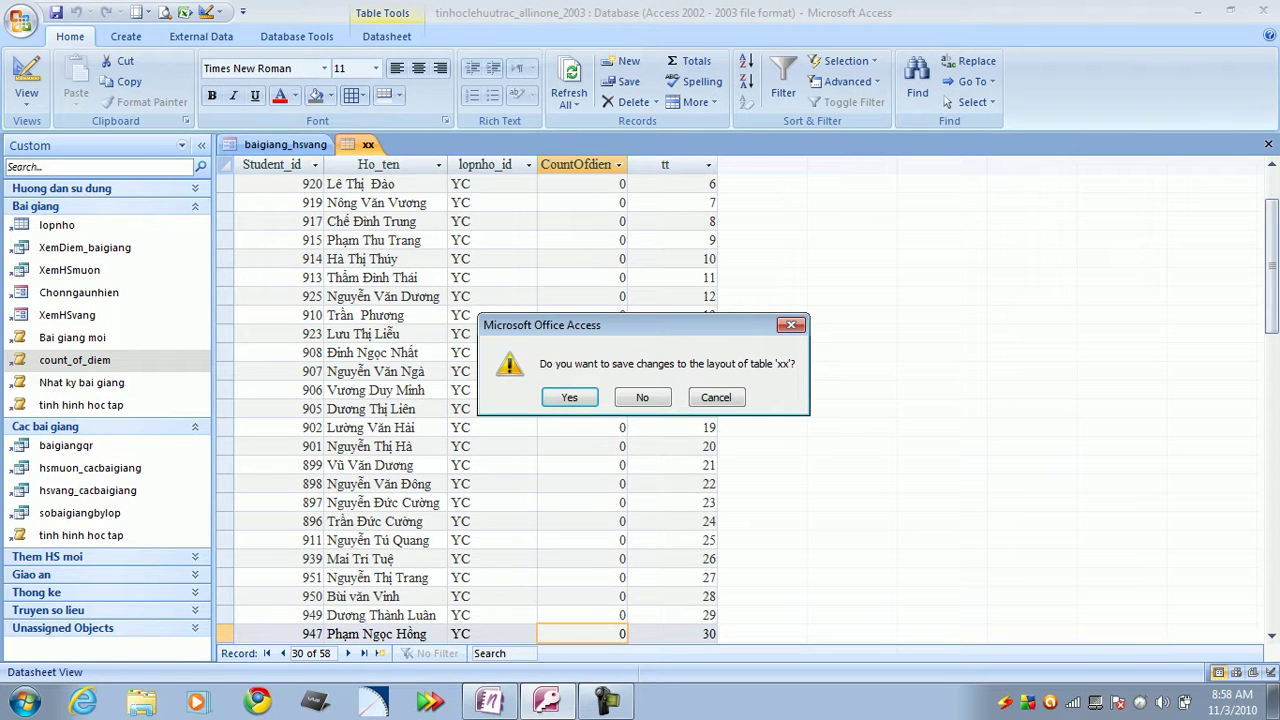
click(642, 397)
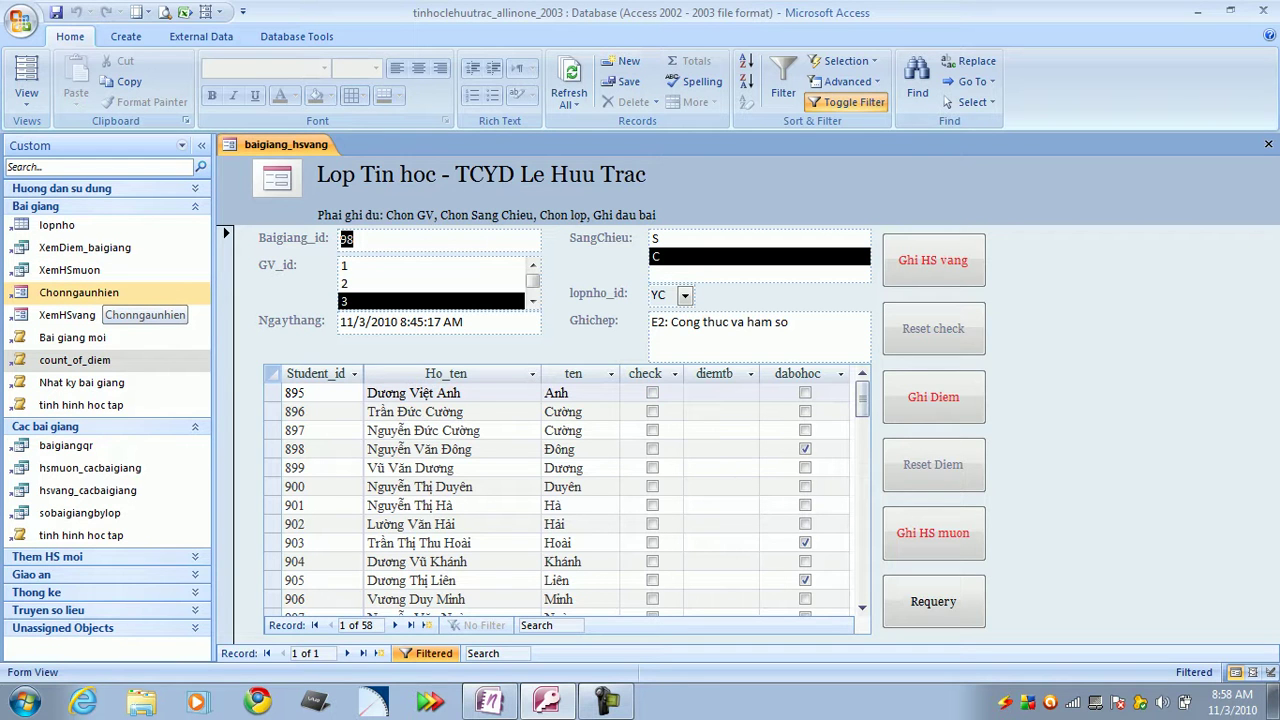
Draw a random number between 1 and 55 with the Chonngaunhien form, dismiss the result and close the form.
double_click(90, 292)
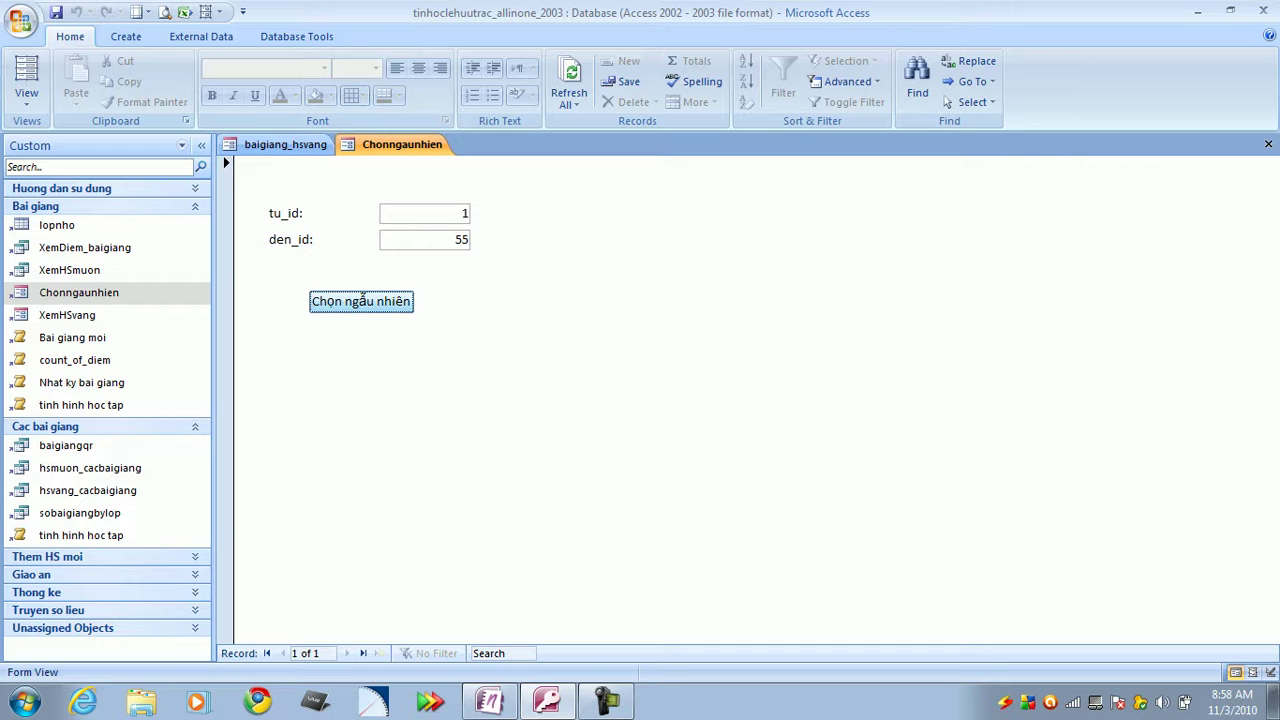
click(362, 300)
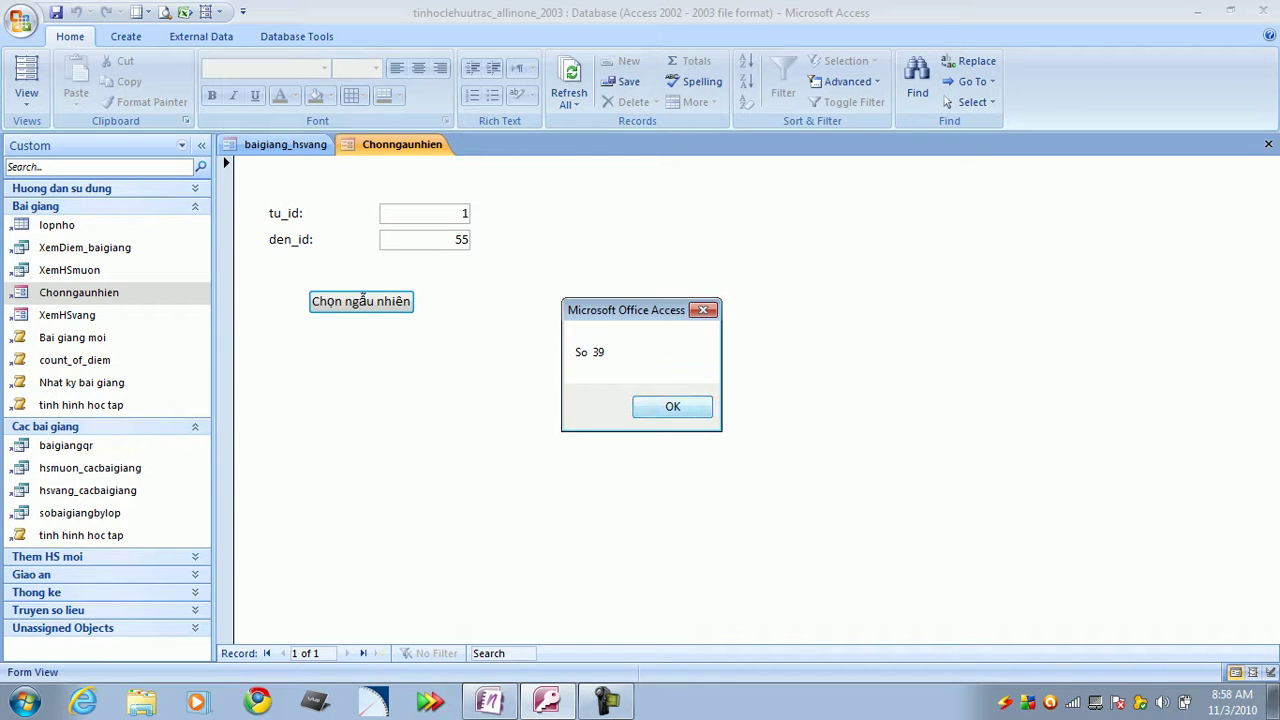
key(Return)
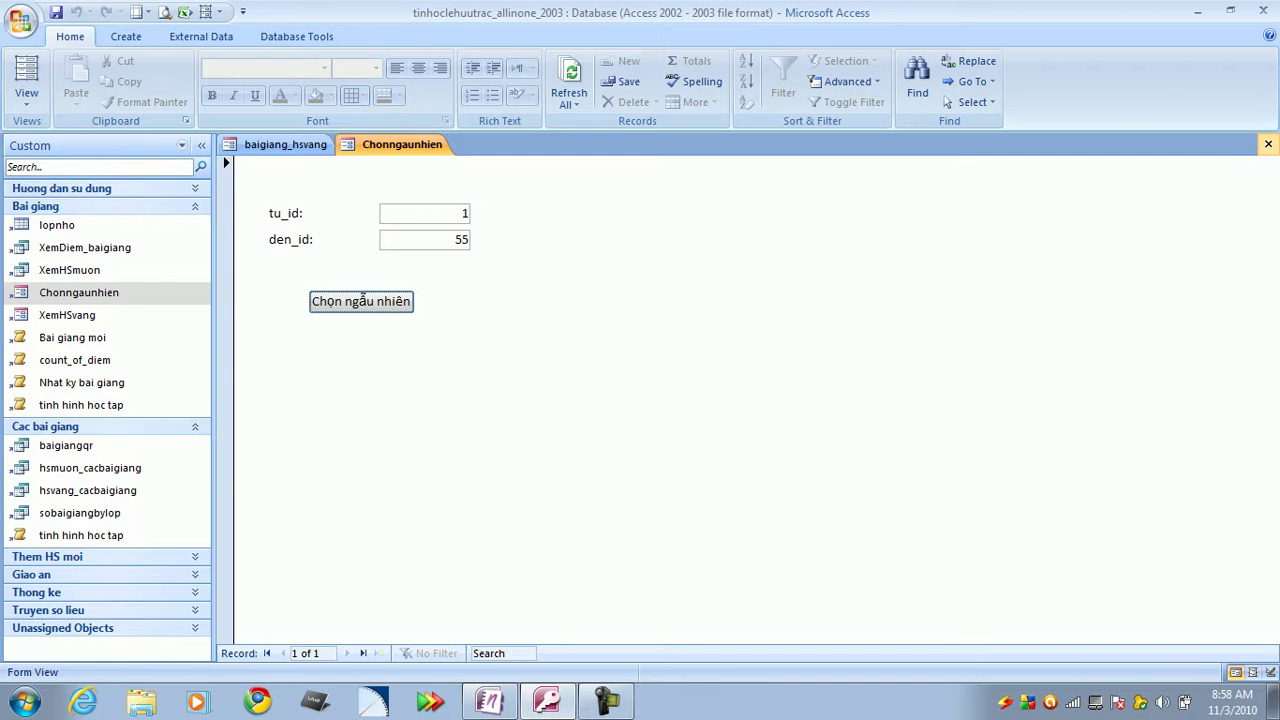
click(1268, 144)
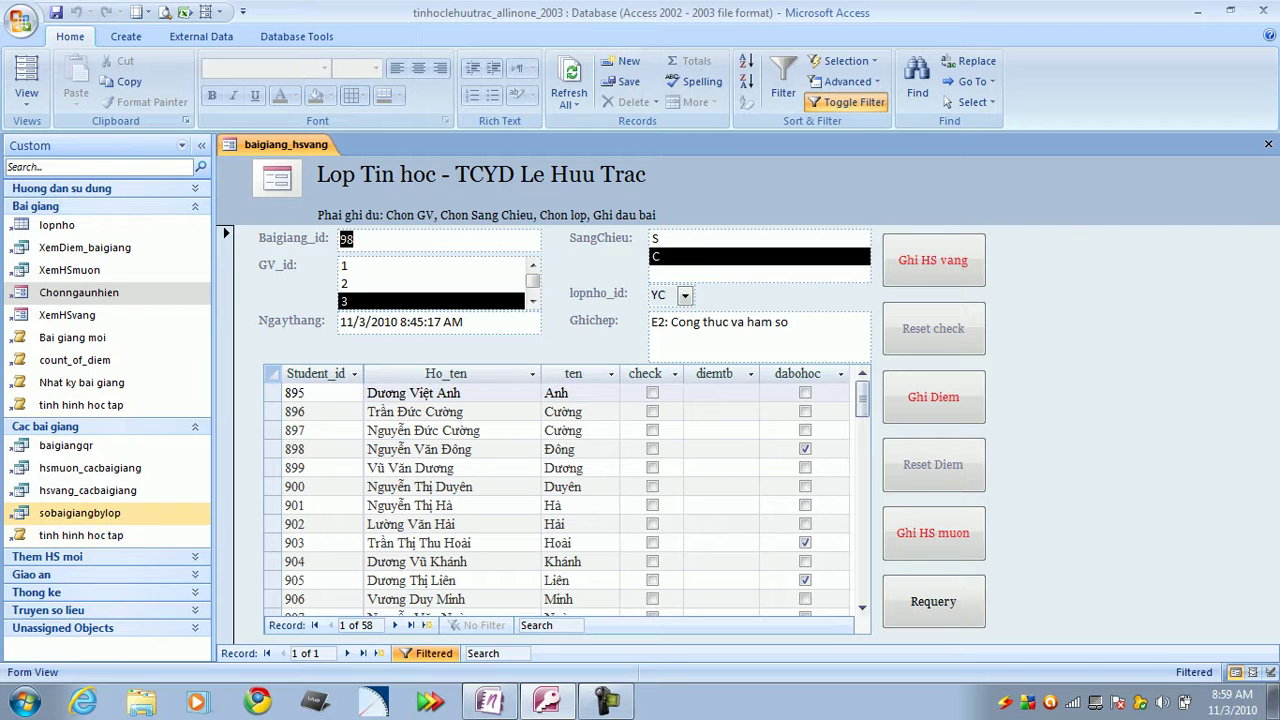
Open sobaigiangbylop and examine the CountOfBaigiang_id values of all classes, ending back at the first record.
double_click(100, 514)
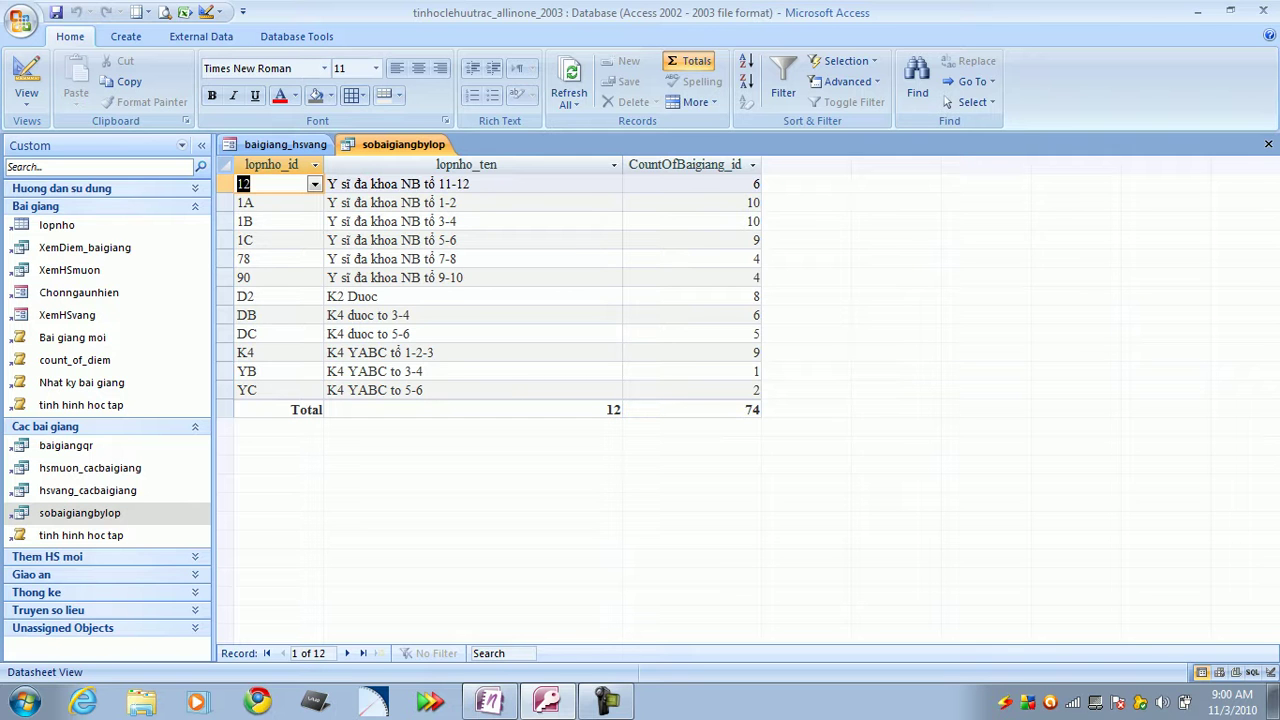
click(700, 184)
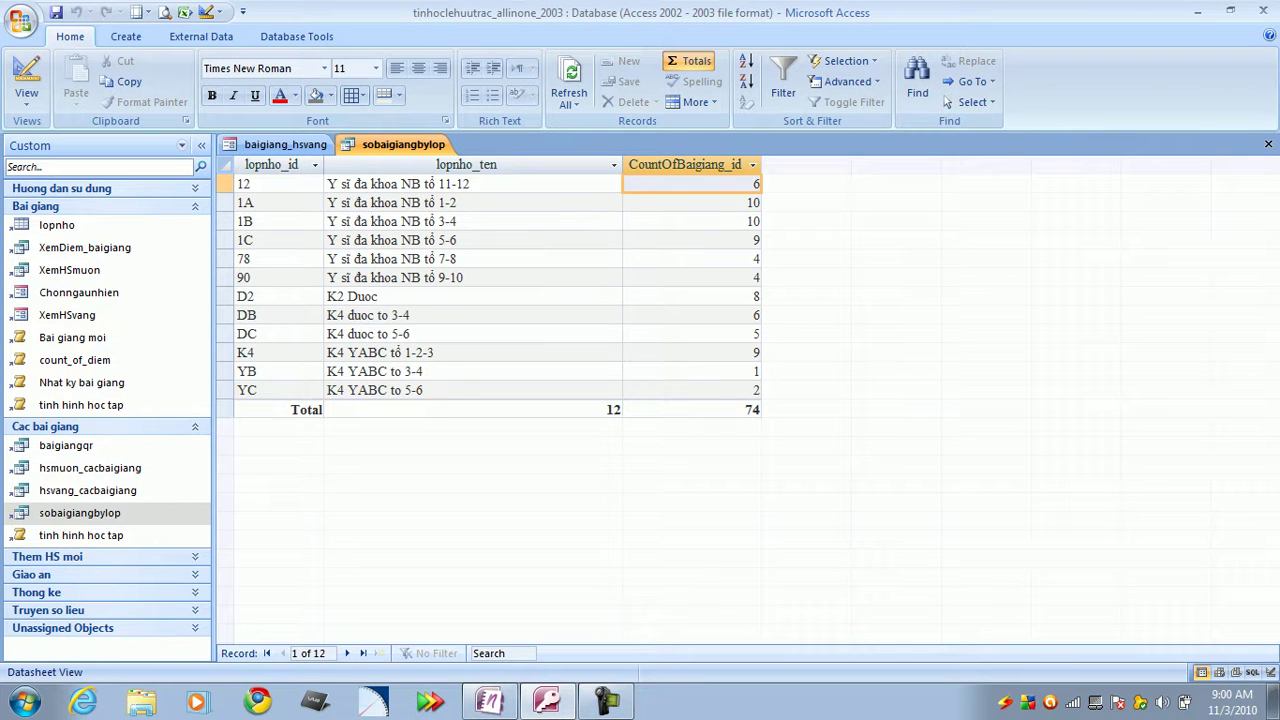
key(Down)
key(Down)
key(Down)
key(Down)
key(Down)
key(Down)
key(Down)
key(Down)
key(Down)
key(Down)
key(Down)
key(Down)
key(Up)
key(Up)
key(Up)
key(Up)
key(Up)
key(Up)
key(Up)
key(Up)
key(Up)
key(Up)
key(Up)
key(Up)
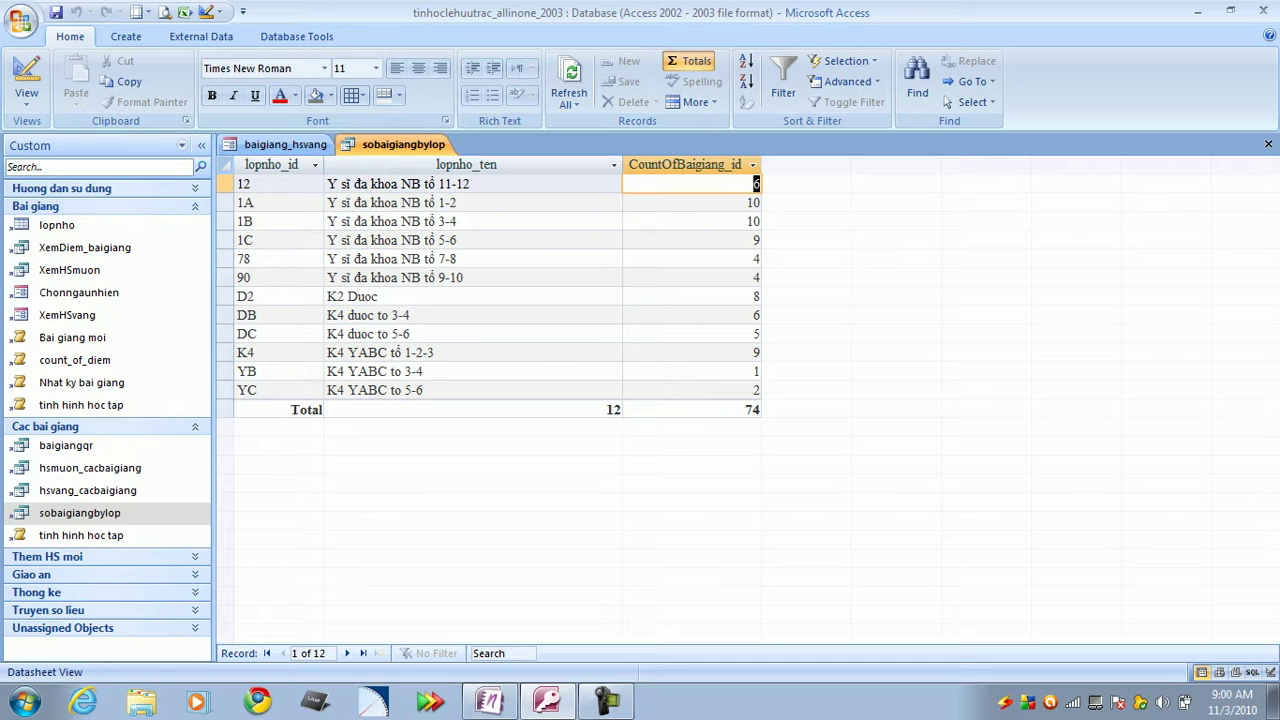
Compare the lesson counts between the first and last classes in several more passes, finishing on class 12.
key(Down)
key(Down)
key(Down)
key(Down)
key(Down)
key(Down)
key(Down)
key(Down)
key(Down)
key(Down)
key(Down)
key(Down)
key(Up)
key(Up)
key(Up)
key(Up)
key(Up)
key(Up)
key(Up)
key(Up)
key(Up)
key(Up)
key(Up)
key(Down)
key(Down)
key(Down)
key(Down)
key(Down)
key(Down)
key(Down)
key(Down)
key(Down)
key(Down)
key(Down)
key(Down)
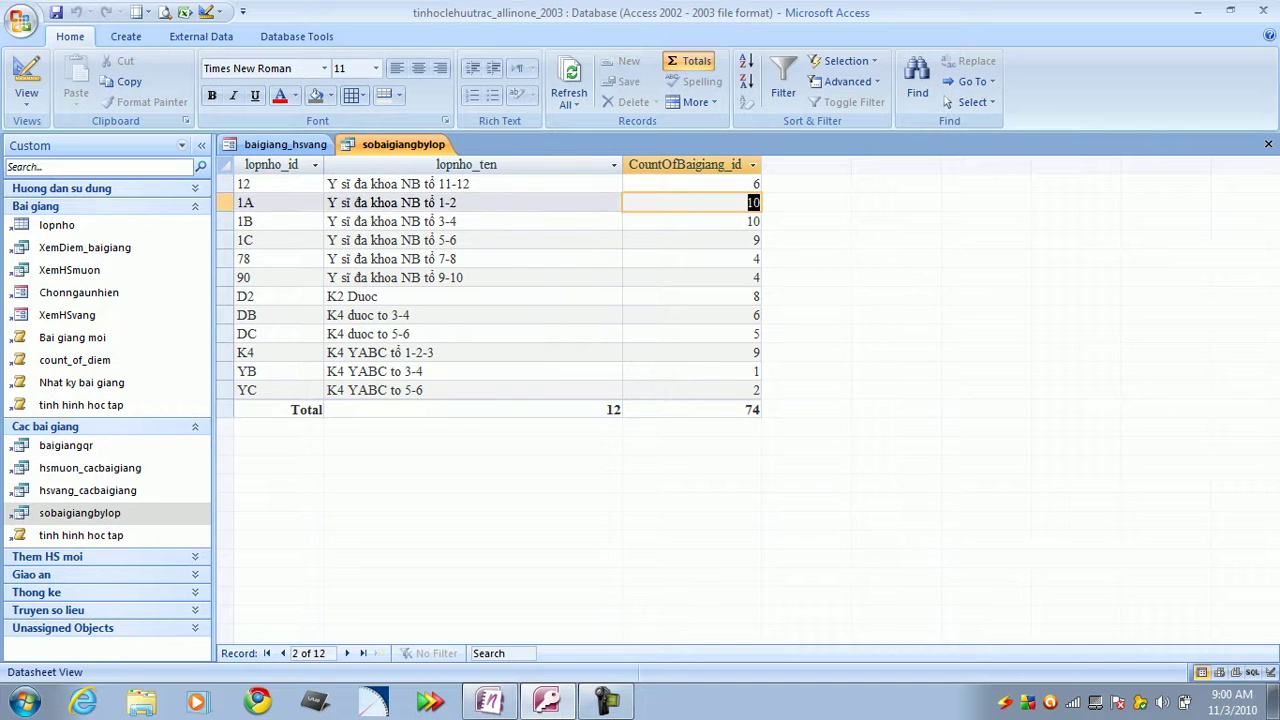
key(Up)
key(Up)
key(Up)
key(Up)
key(Up)
key(Up)
key(Up)
key(Up)
key(Up)
key(Up)
key(Up)
key(Up)
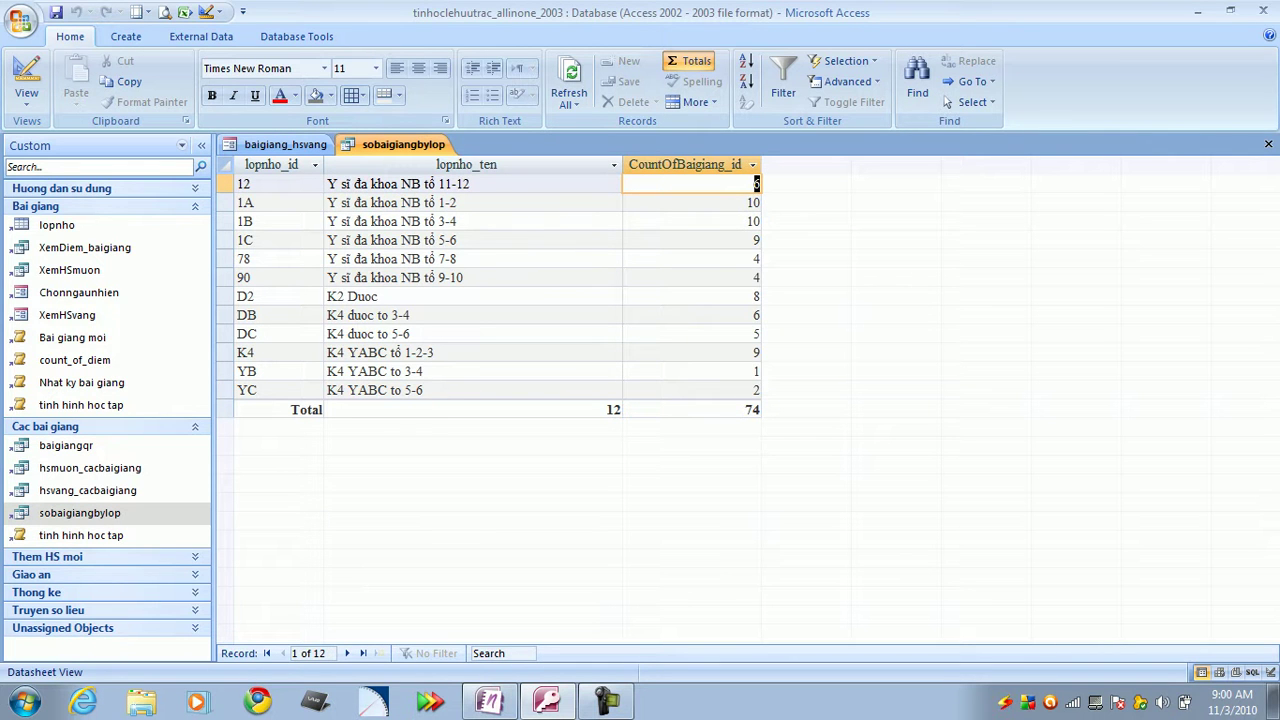
key(Down)
key(Down)
key(Down)
key(Down)
key(Down)
key(Down)
key(Down)
key(Down)
key(Down)
key(Down)
key(Down)
key(Down)
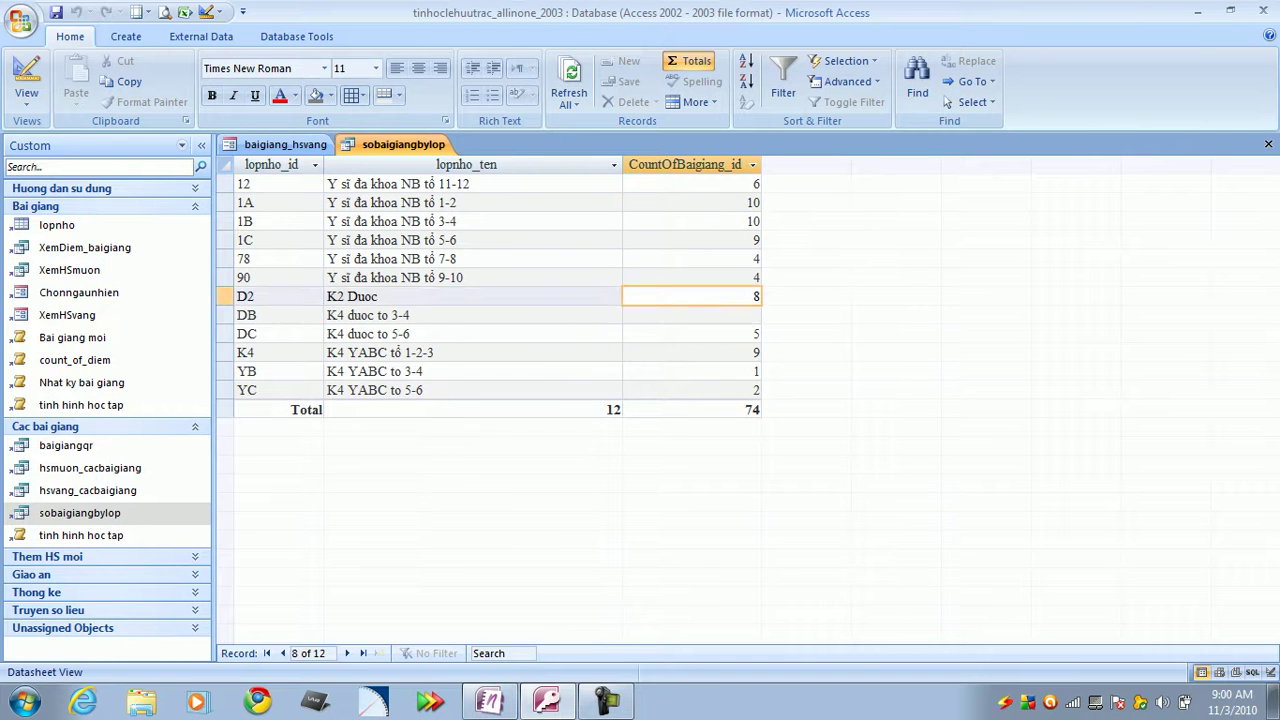
key(Up)
key(Up)
key(Up)
key(Up)
key(Up)
key(Up)
key(Up)
key(Up)
key(Up)
key(Up)
key(Up)
key(Up)
key(Down)
key(Down)
key(Down)
key(Down)
key(Down)
key(Down)
key(Down)
key(Down)
key(Down)
key(Down)
key(Down)
key(Down)
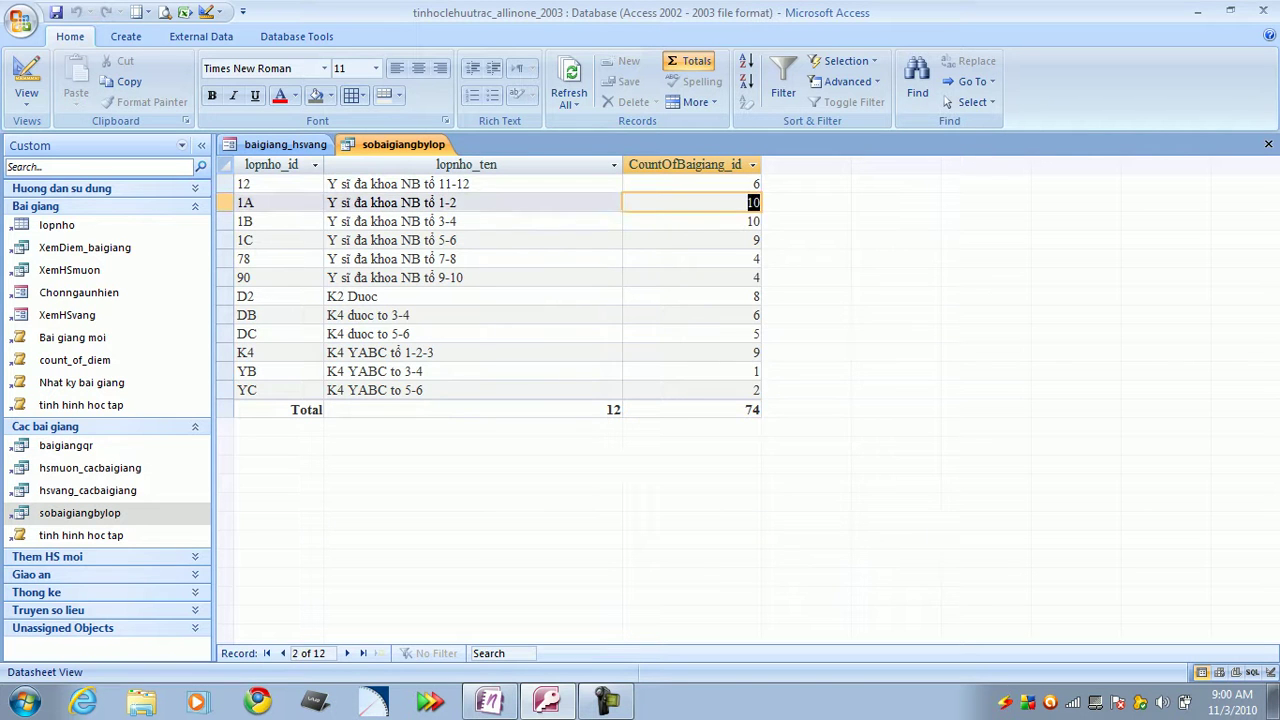
key(Up)
key(Up)
key(Up)
key(Up)
key(Up)
key(Up)
key(Up)
key(Up)
key(Up)
key(Up)
key(Up)
key(Up)
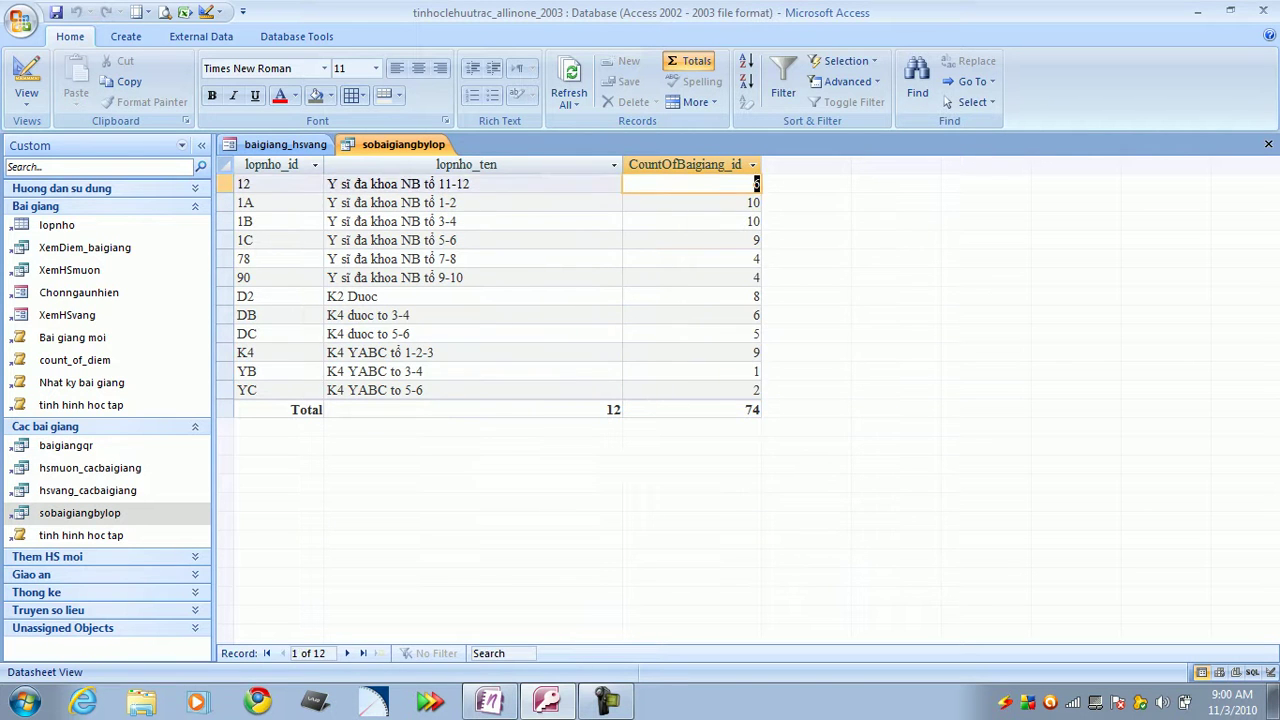
Examine the CountOfBaigiang_id values from class 12 through class YC, ending on the Total row.
key(Down)
key(Down)
key(Down)
key(Down)
key(Down)
key(Down)
key(Down)
key(Down)
key(Down)
key(Down)
key(Down)
key(Down)
key(Up)
key(Up)
key(Up)
key(Up)
key(Up)
key(Up)
key(Up)
key(Up)
key(Up)
key(Up)
key(Up)
key(Up)
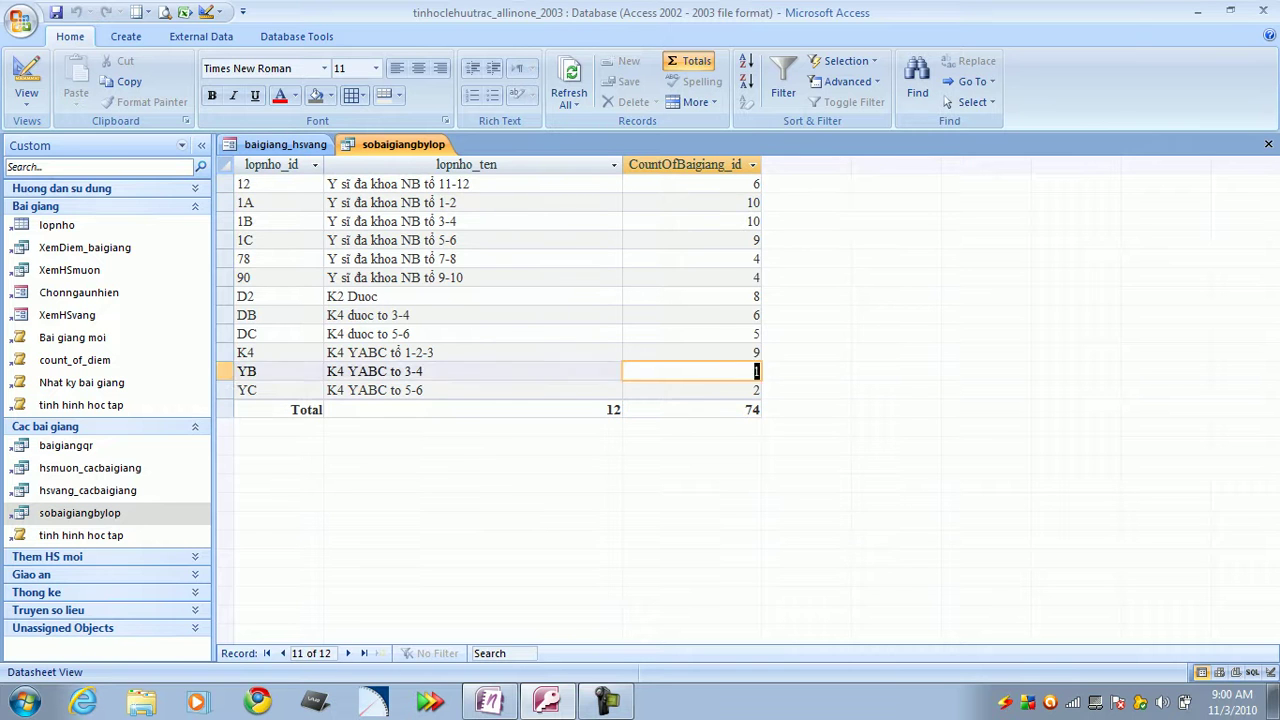
key(Down)
key(Down)
key(Down)
key(Down)
key(Down)
key(Down)
key(Down)
key(Down)
key(Down)
key(Down)
key(Down)
key(Down)
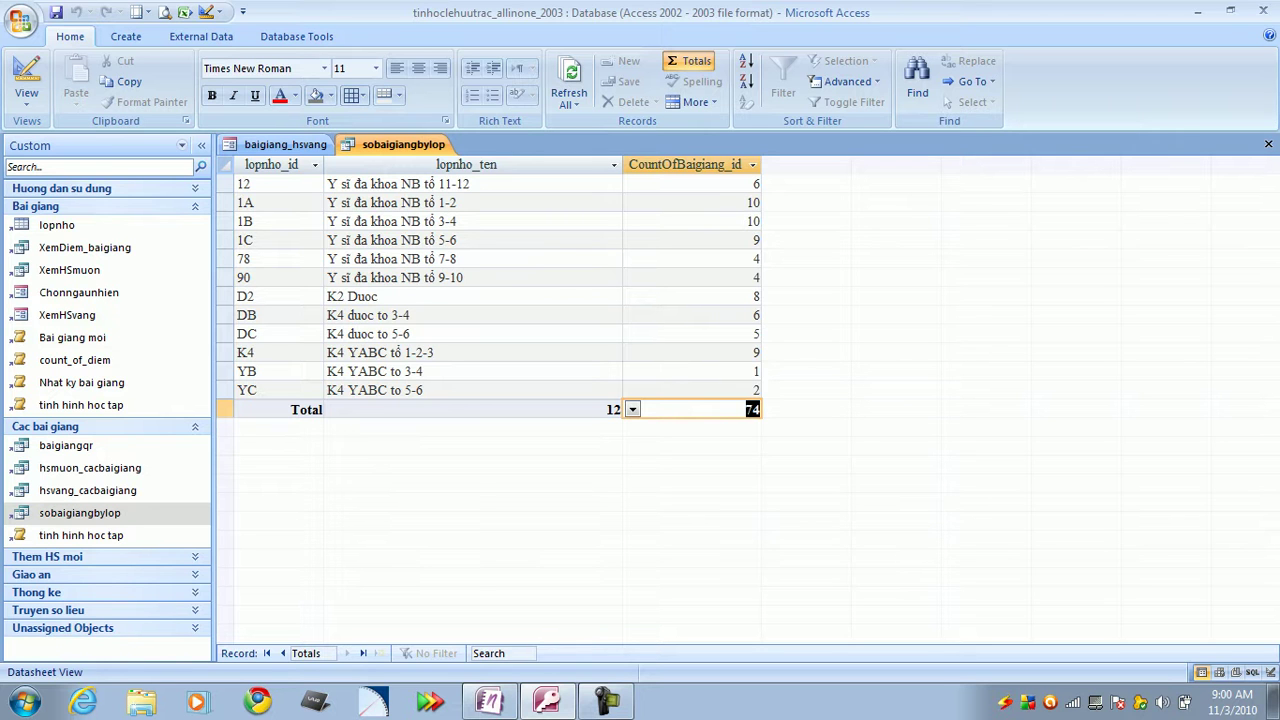
Review the lesson counts of all classes up and down once more, and close the sobaigiangbylop query.
key(Up)
key(Up)
key(Up)
key(Up)
key(Up)
key(Up)
key(Up)
key(Up)
key(Up)
key(Up)
key(Up)
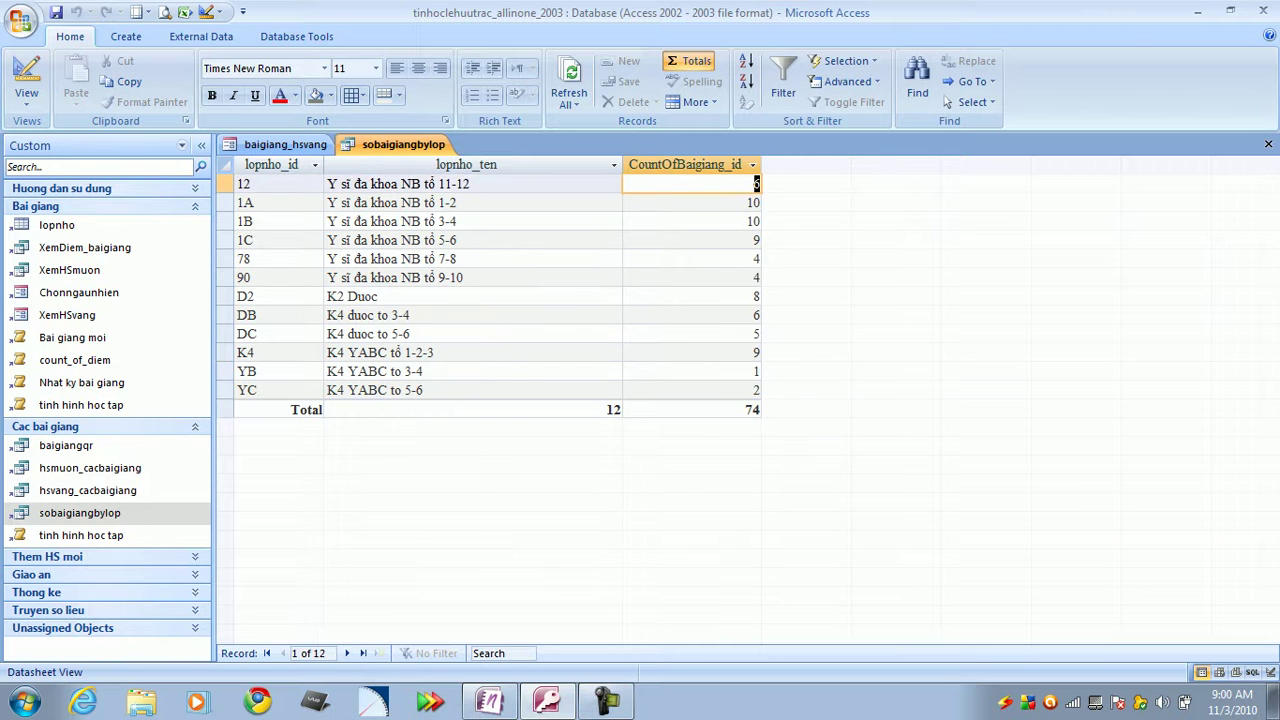
key(Down)
key(Down)
key(Down)
key(Down)
key(Down)
key(Down)
key(Down)
key(Down)
key(Down)
key(Down)
key(Down)
key(Up)
key(Up)
key(Up)
key(Up)
key(Up)
key(Up)
key(Up)
key(Up)
key(Up)
key(Up)
key(Up)
key(Up)
click(1268, 144)
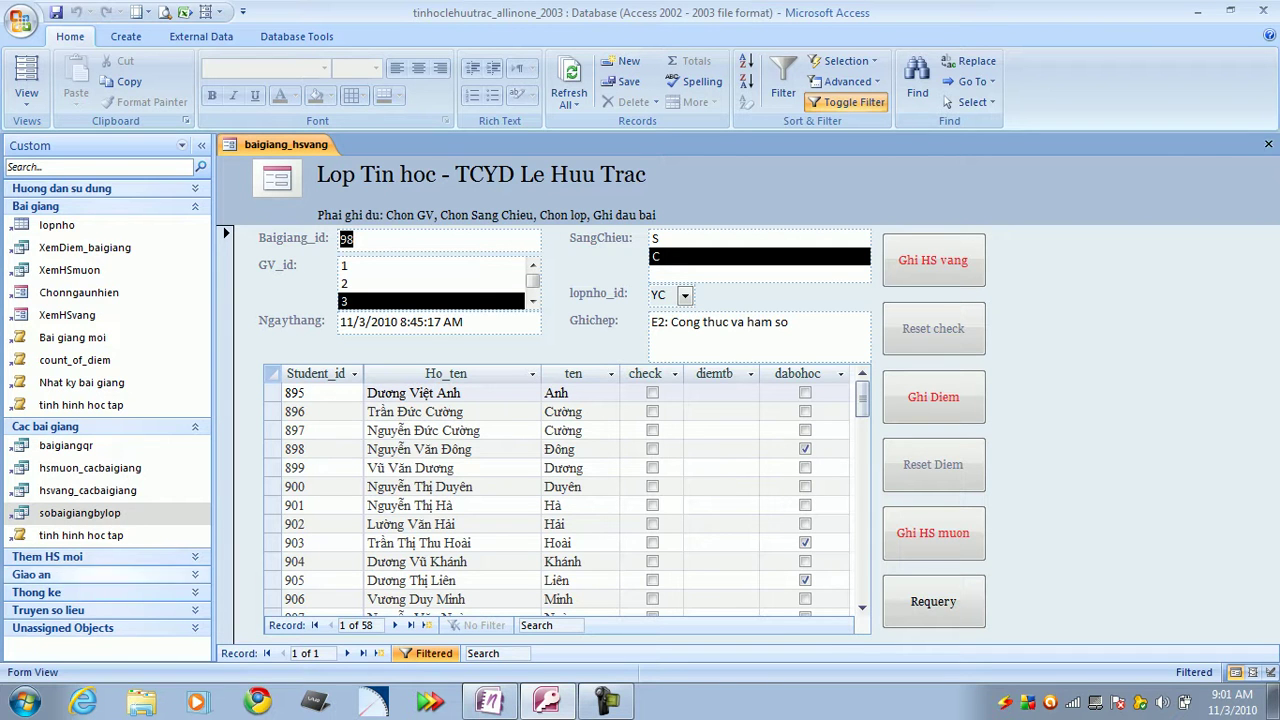
Expand the Giao an and Them HS moi object groups and look through the objects they contain.
click(40, 574)
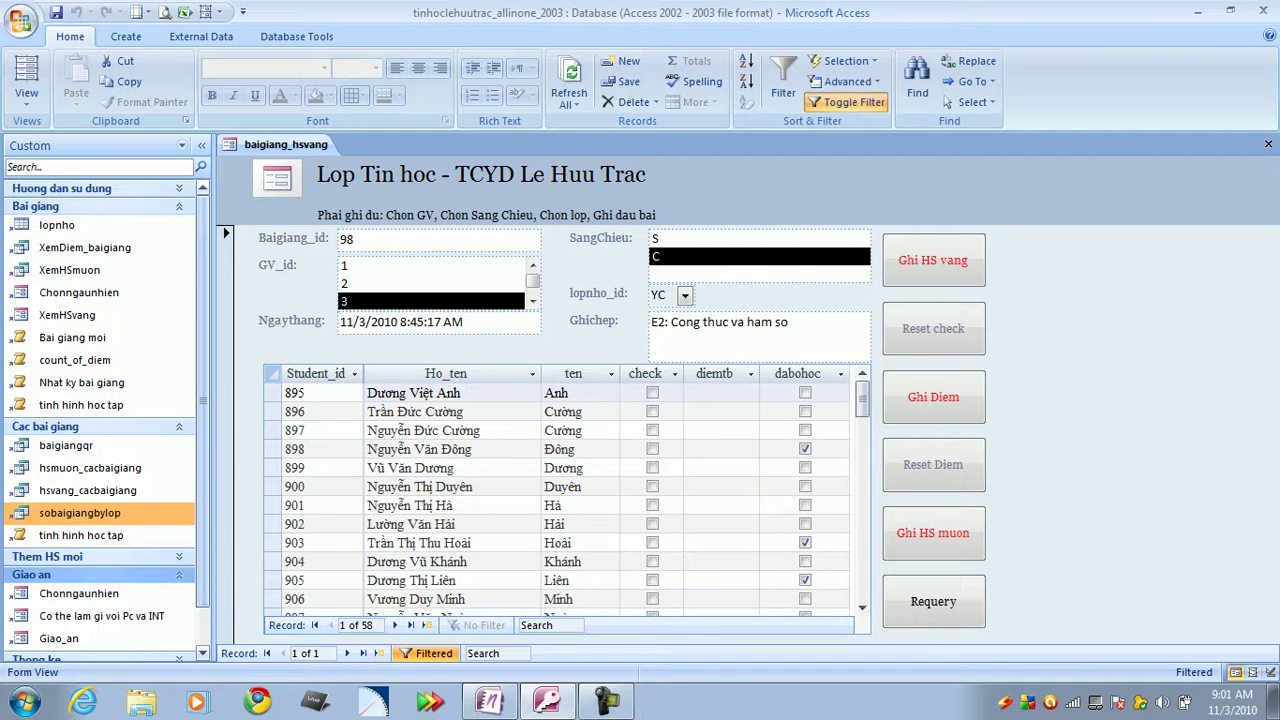
click(60, 556)
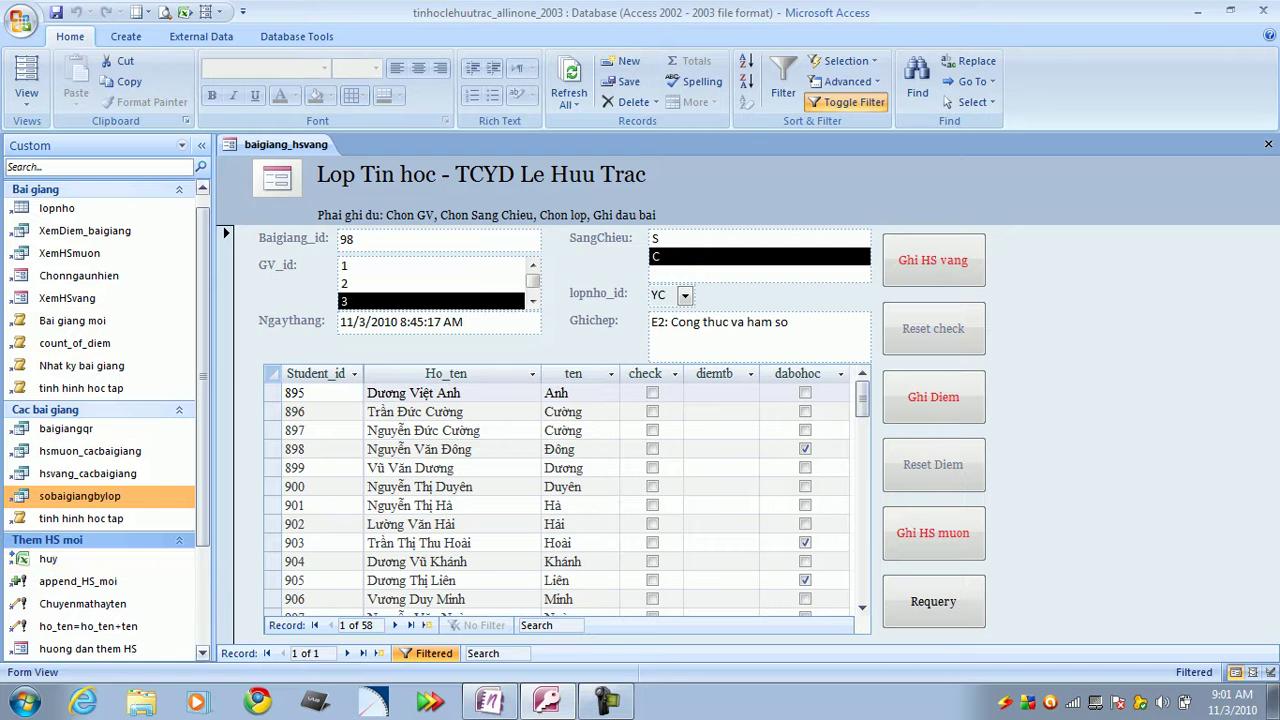
scroll(100, 420, down, 1)
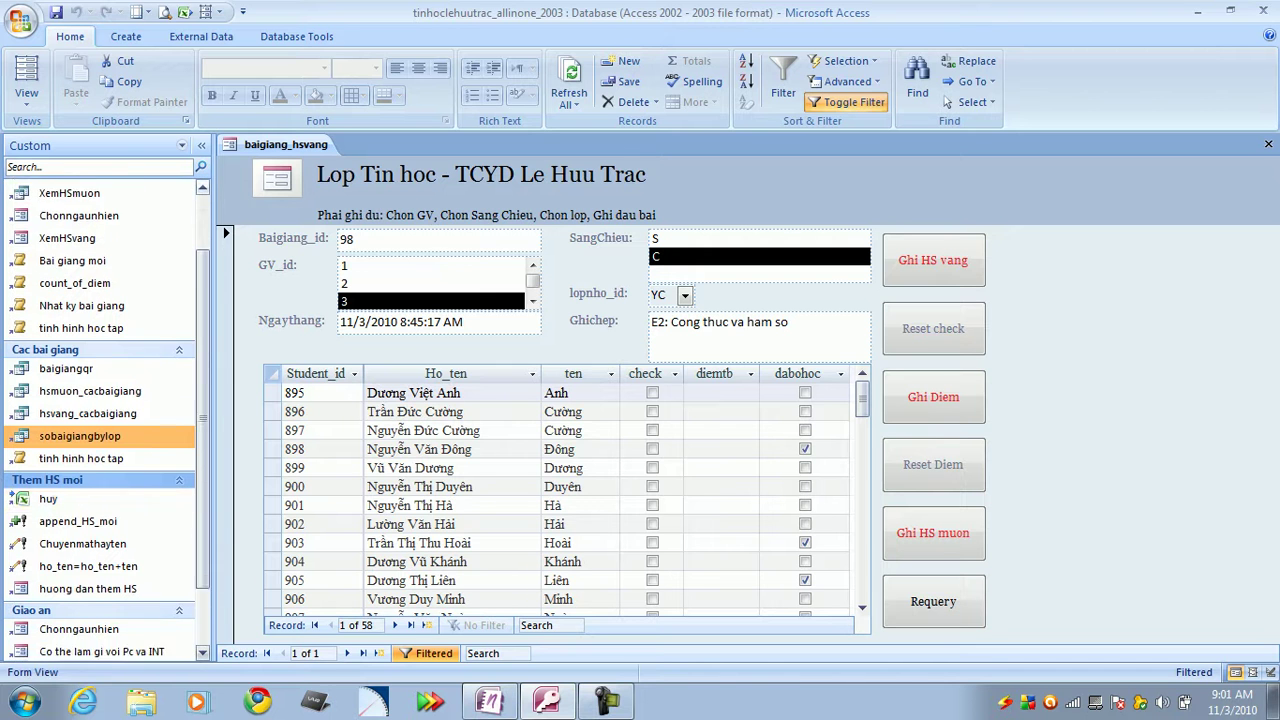
scroll(100, 420, down, 1)
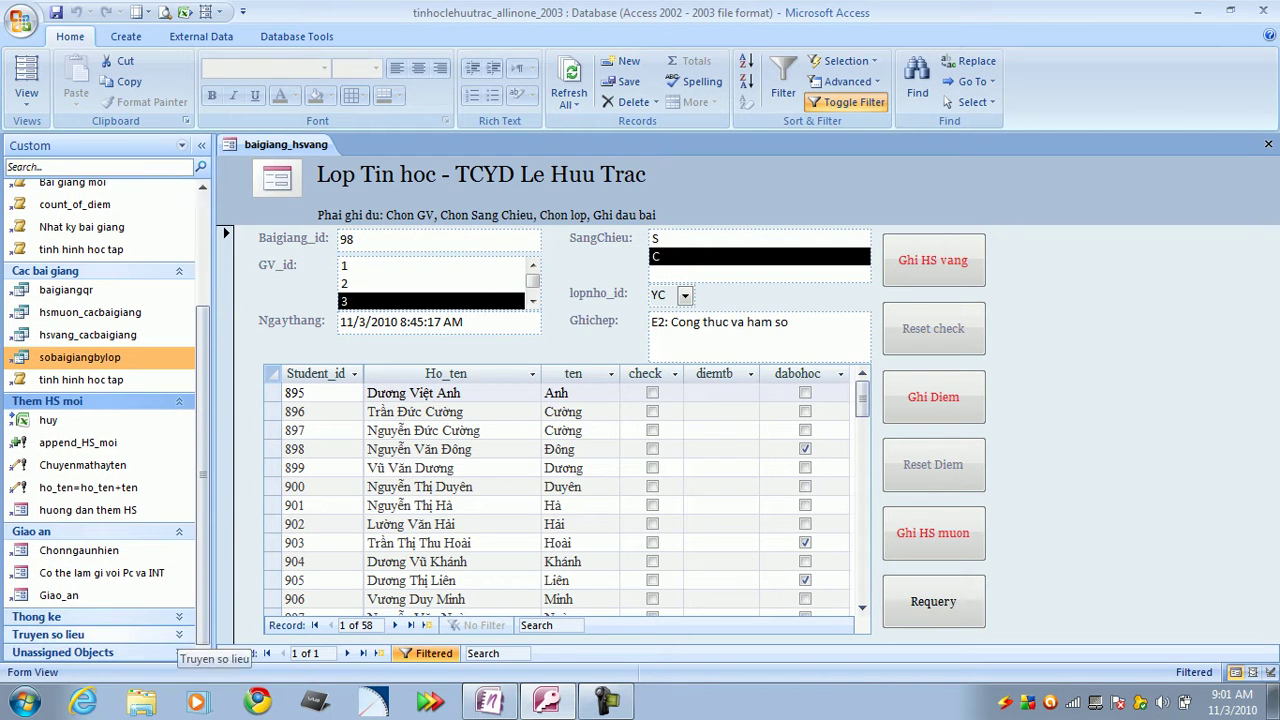
Inspect the objects of the Truyen so lieu group, collapse it again, and expand the Thong ke group.
click(176, 635)
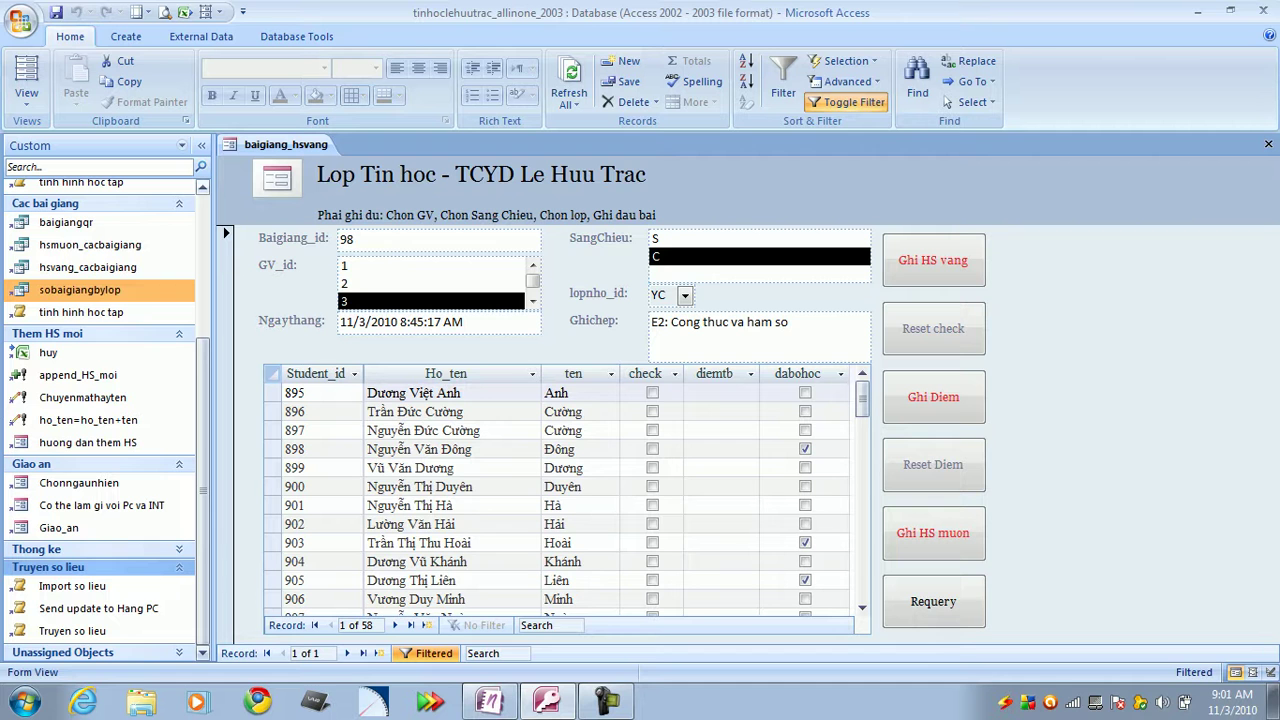
click(185, 567)
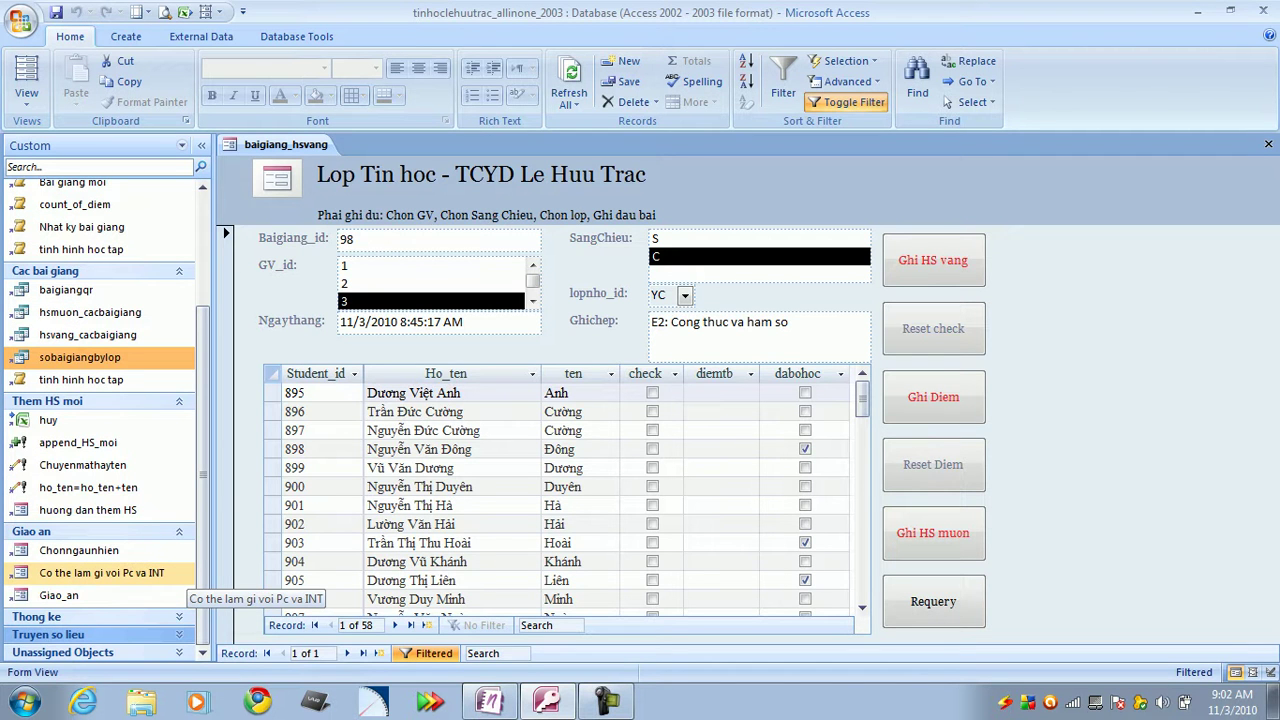
click(179, 616)
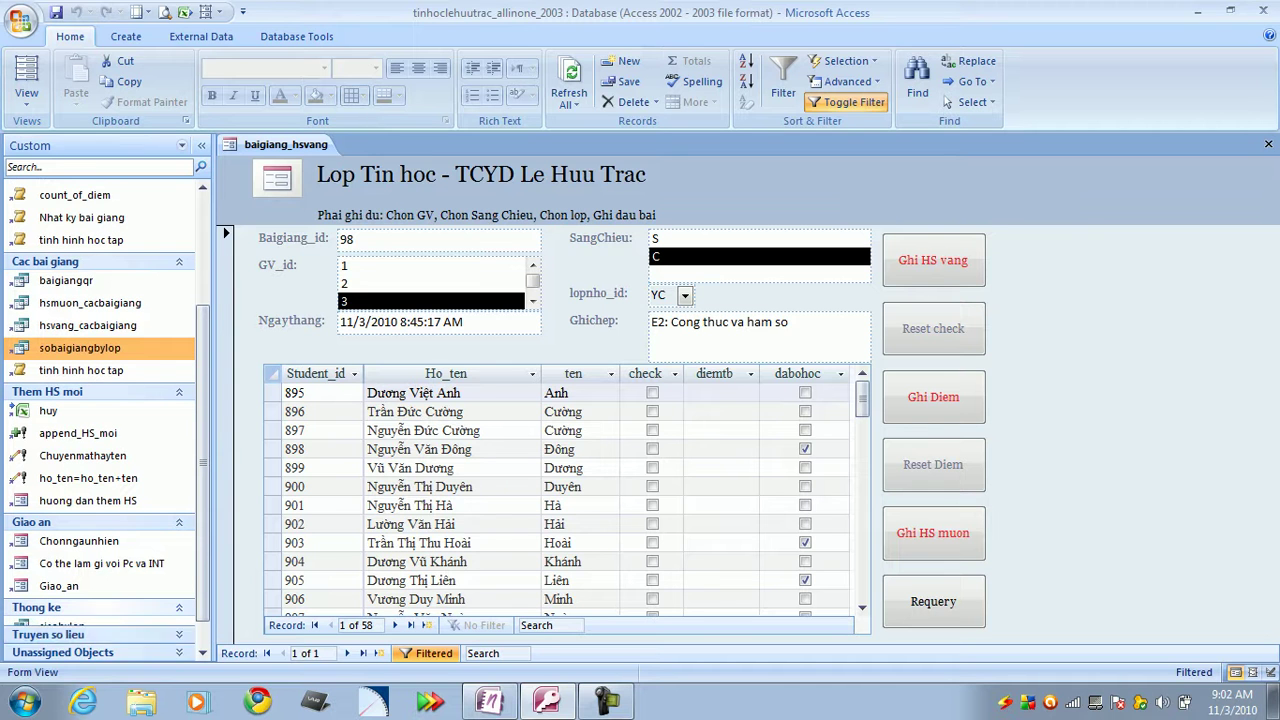